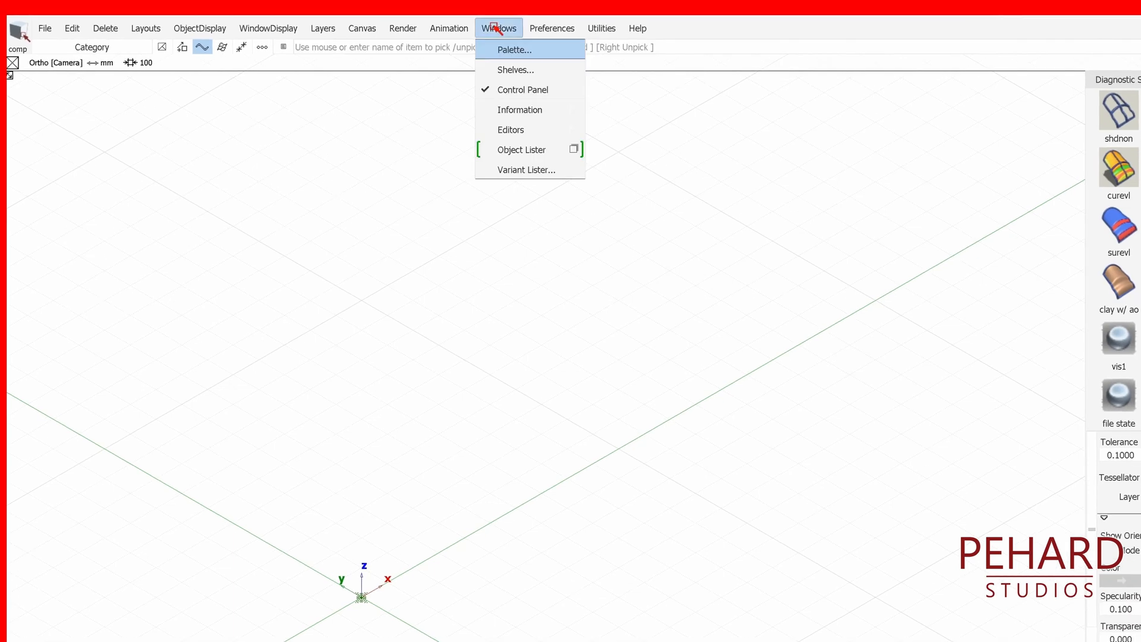
- Show the tool palette and locate the Multi-Surface Draft tool among the surface tools
left_click(510, 51)
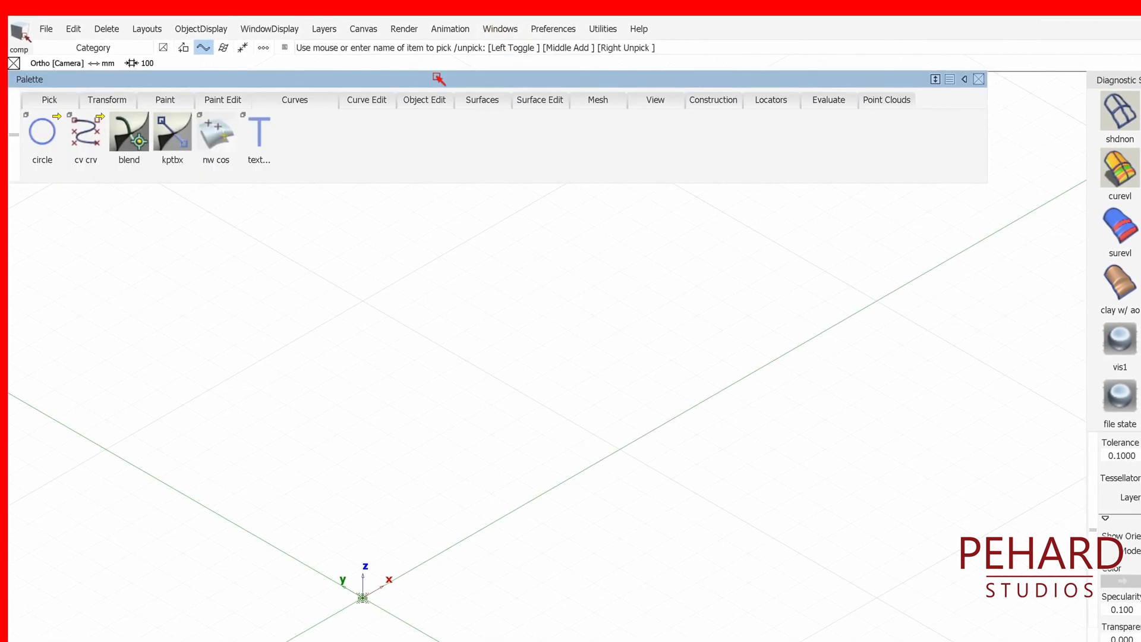
left_click(490, 99)
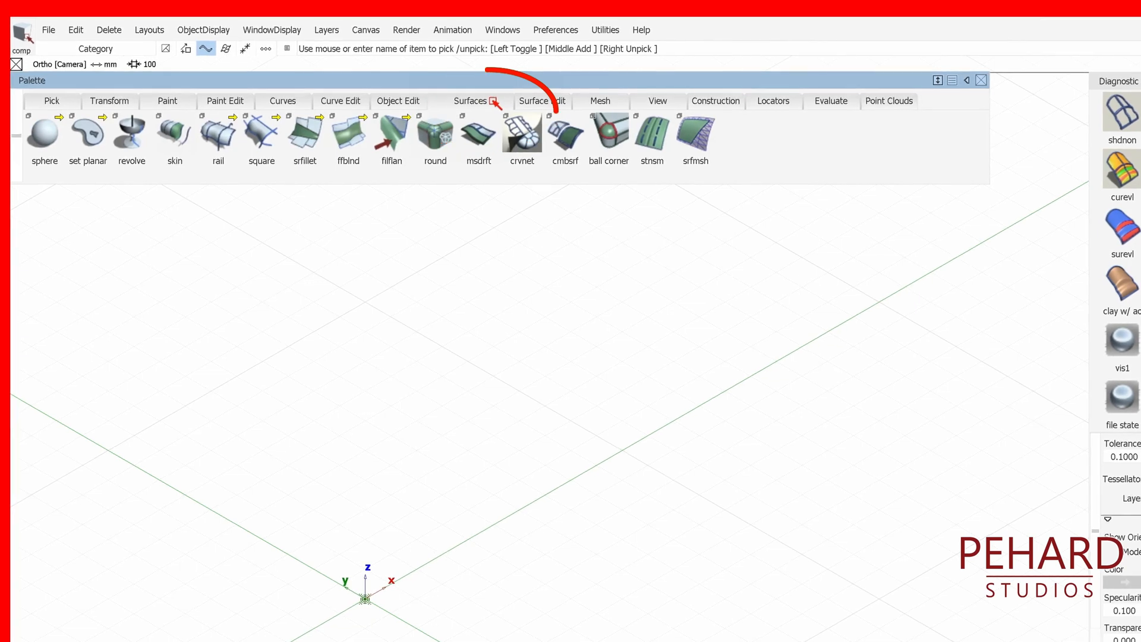
left_click(482, 137)
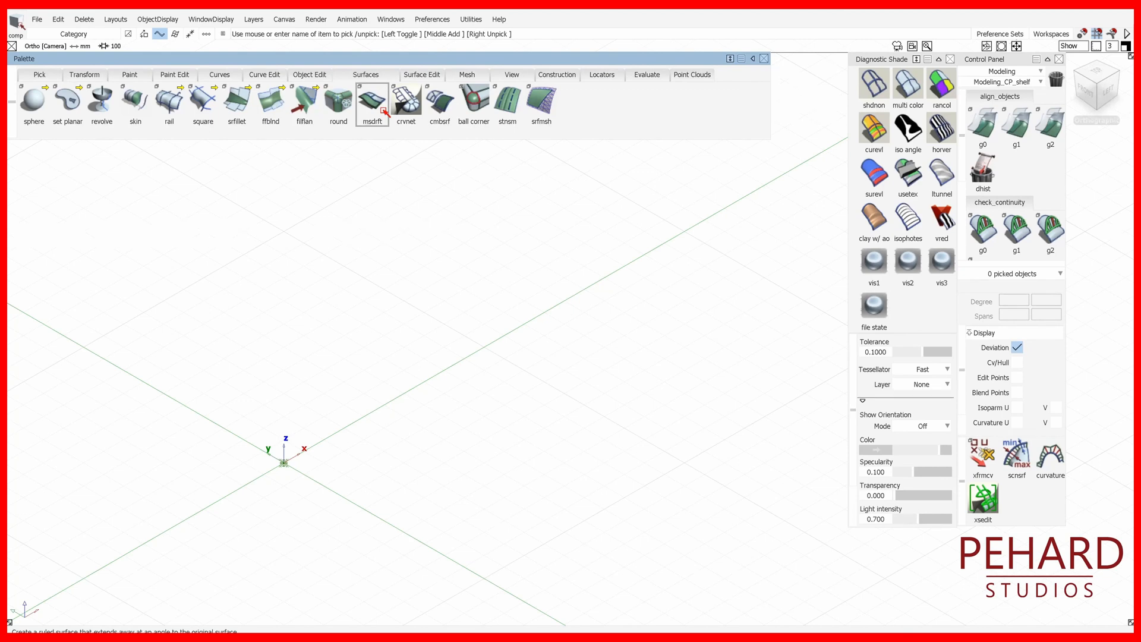
- Look up the hotkey assigned to Multi-Surface Draft among the palette's surface functions in the hotkey editor
left_click(432, 19)
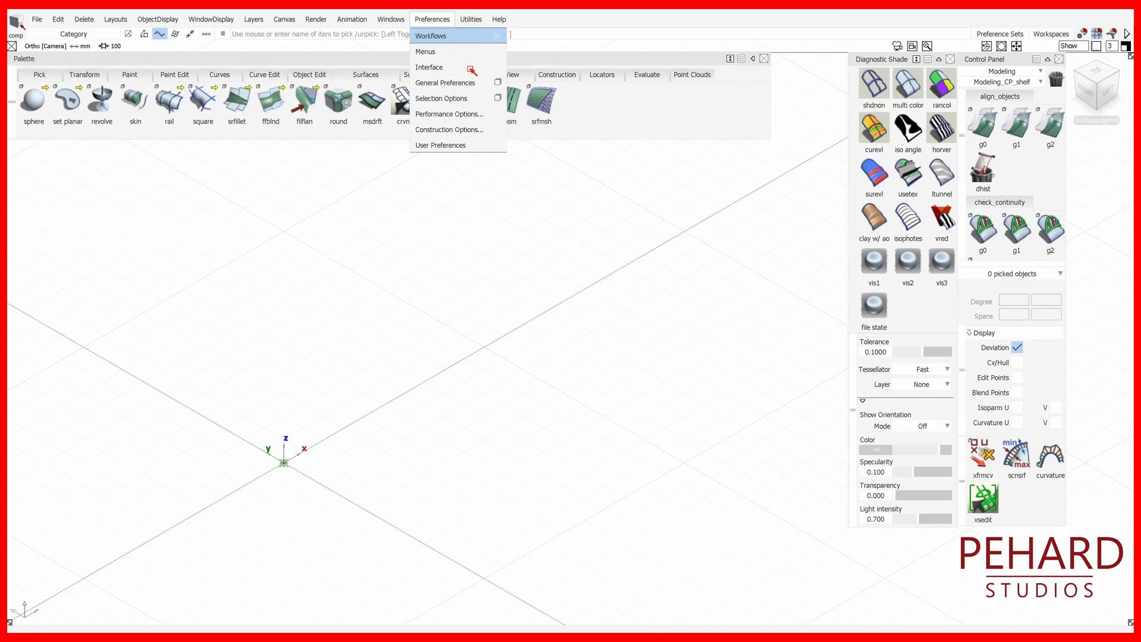
mouse_move(469, 68)
left_click(531, 69)
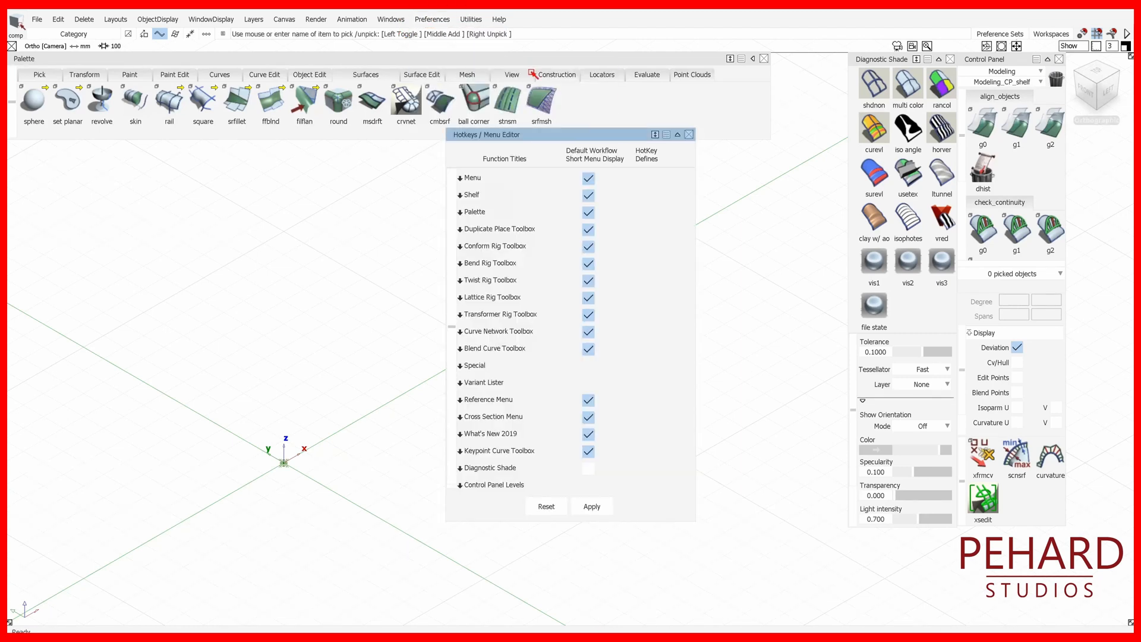
left_click(459, 212)
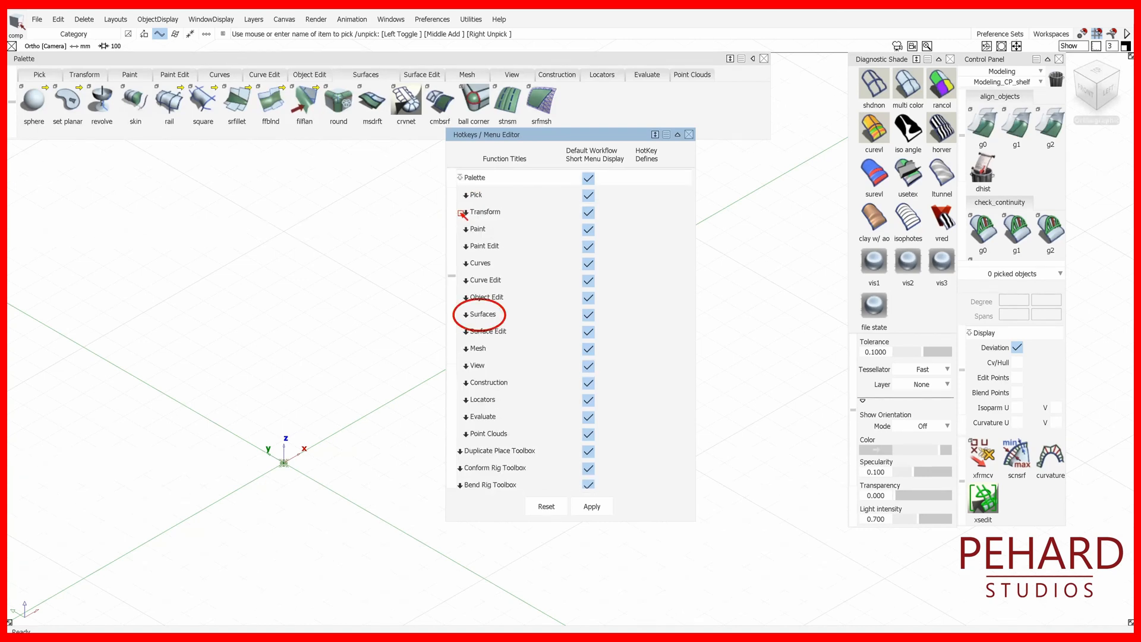
left_click(467, 315)
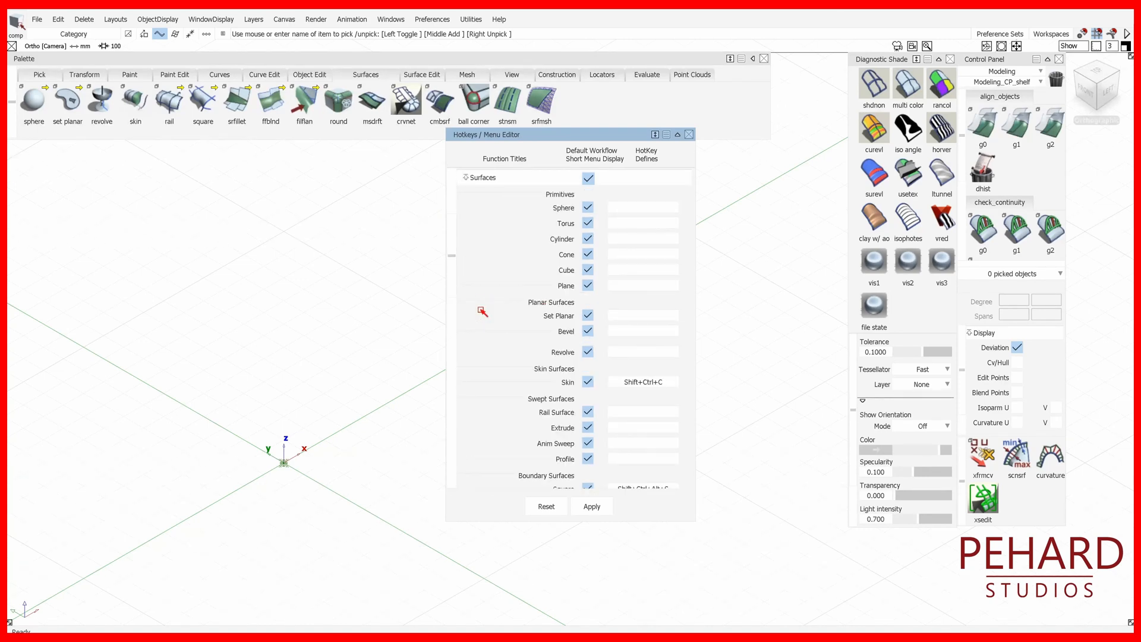
scroll(483, 312, "down", 5)
scroll(494, 370, "down", 3)
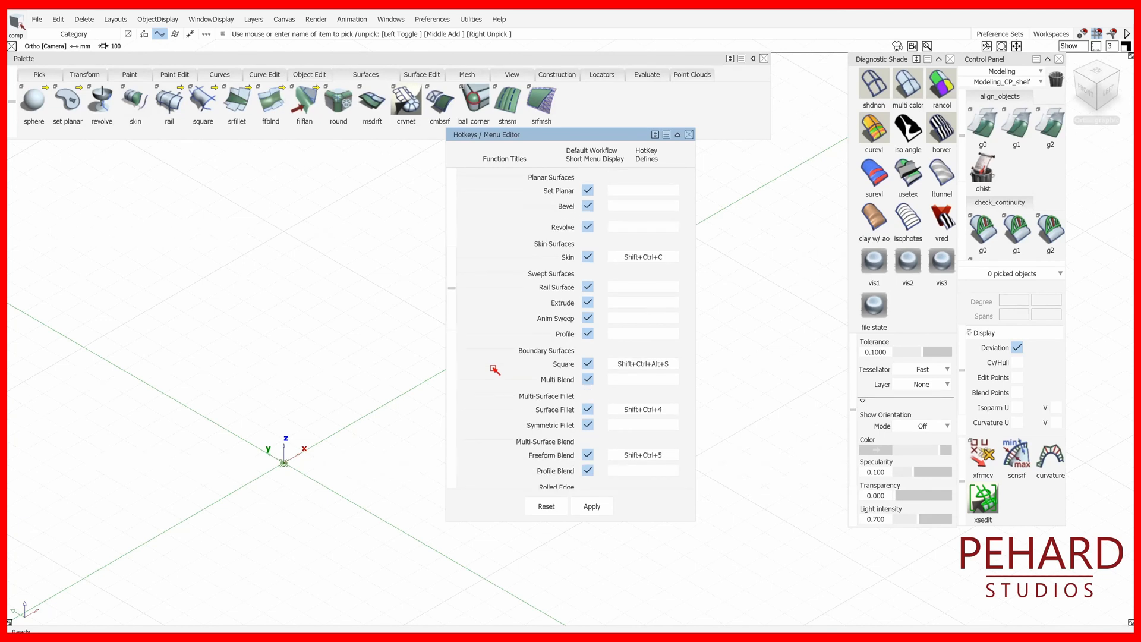
scroll(494, 370, "down", 3)
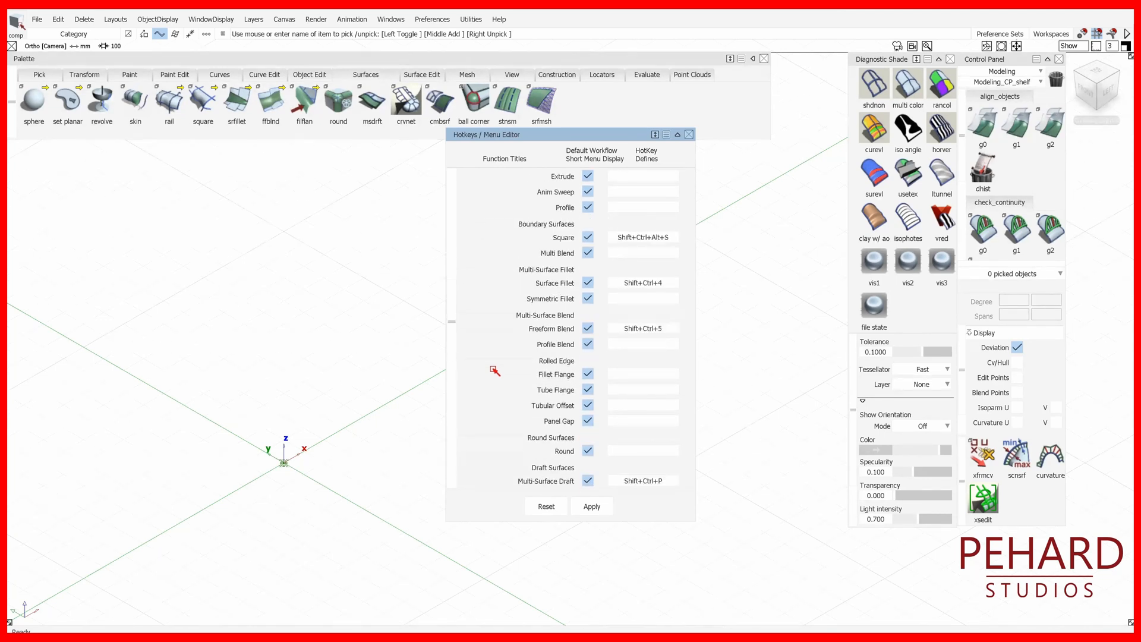
scroll(495, 370, "down", 3)
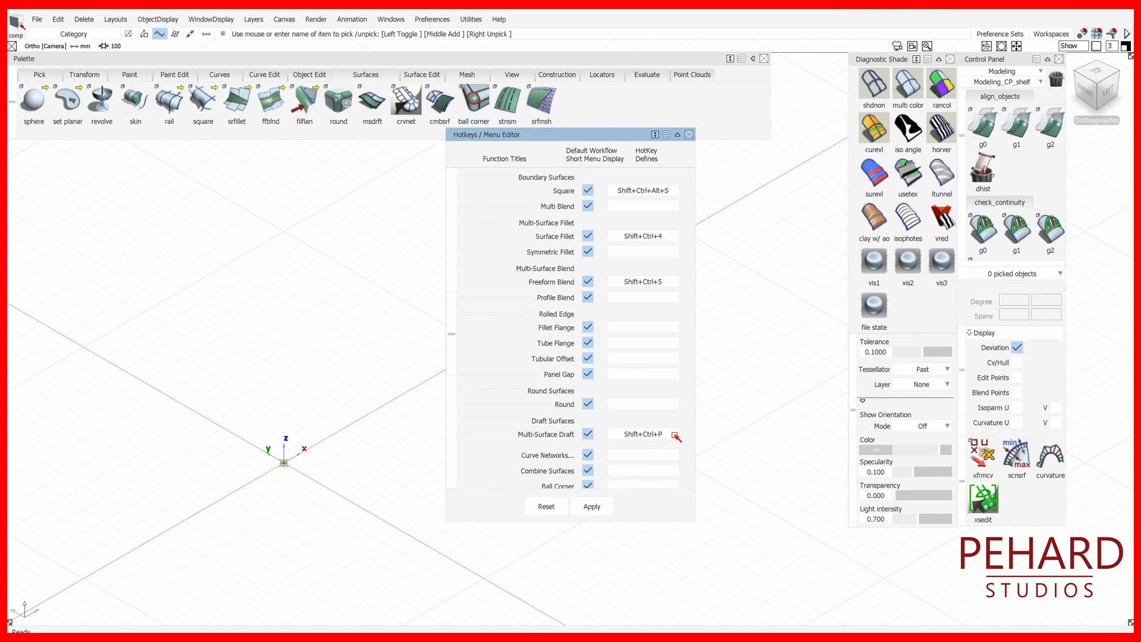
left_click(674, 435)
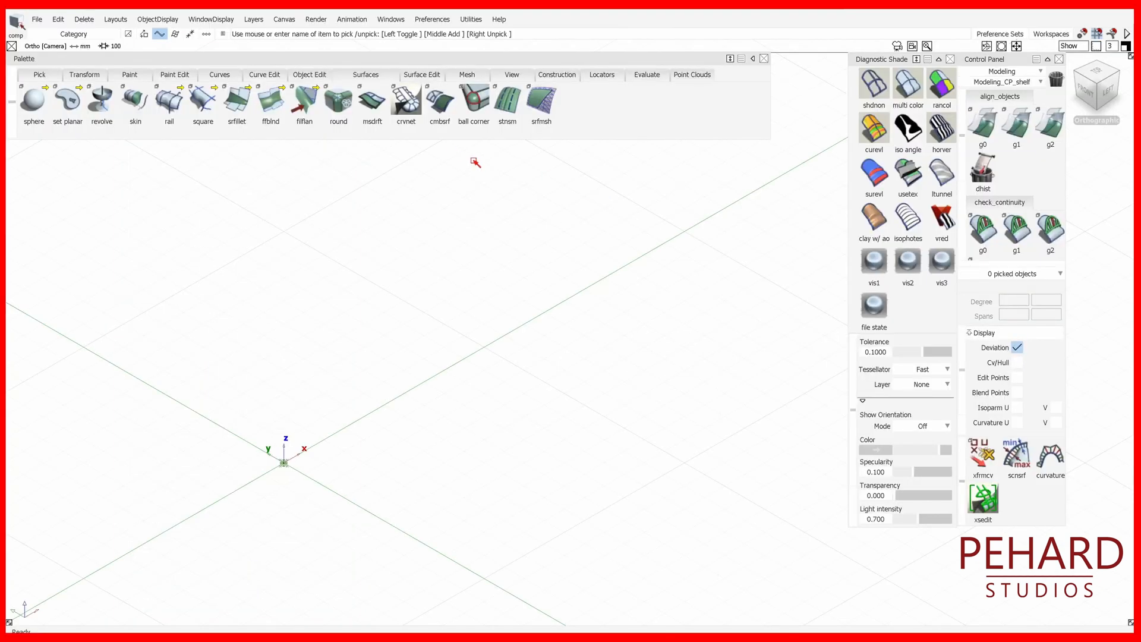
- Draw a curve with three control vertices on the ground plane, on the positive X side of the origin
left_click(374, 107)
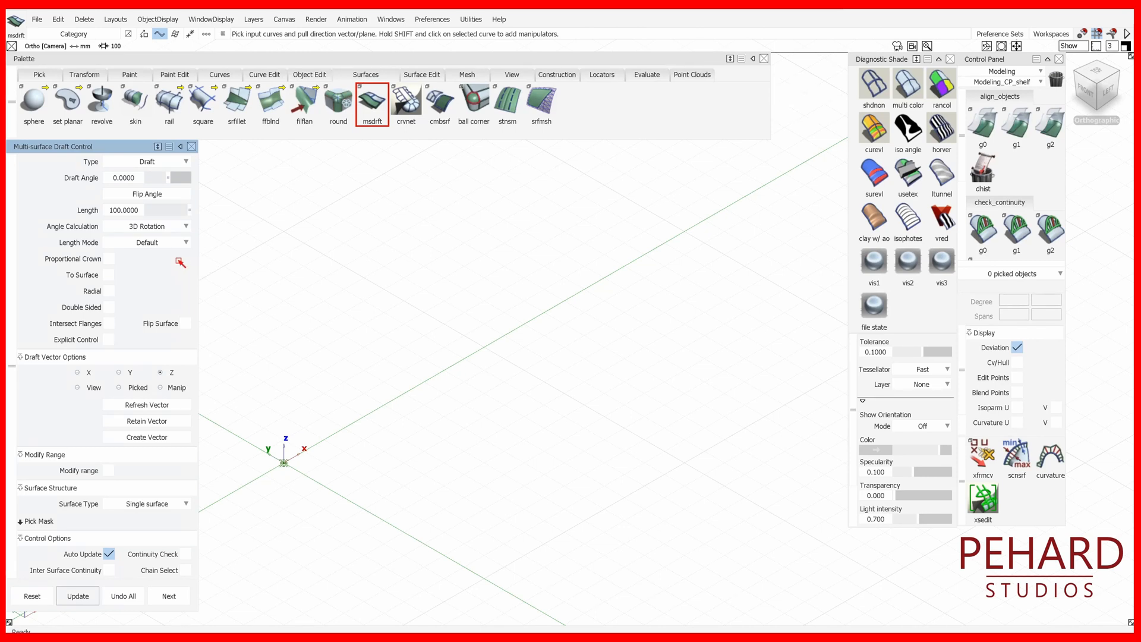
left_click(226, 75)
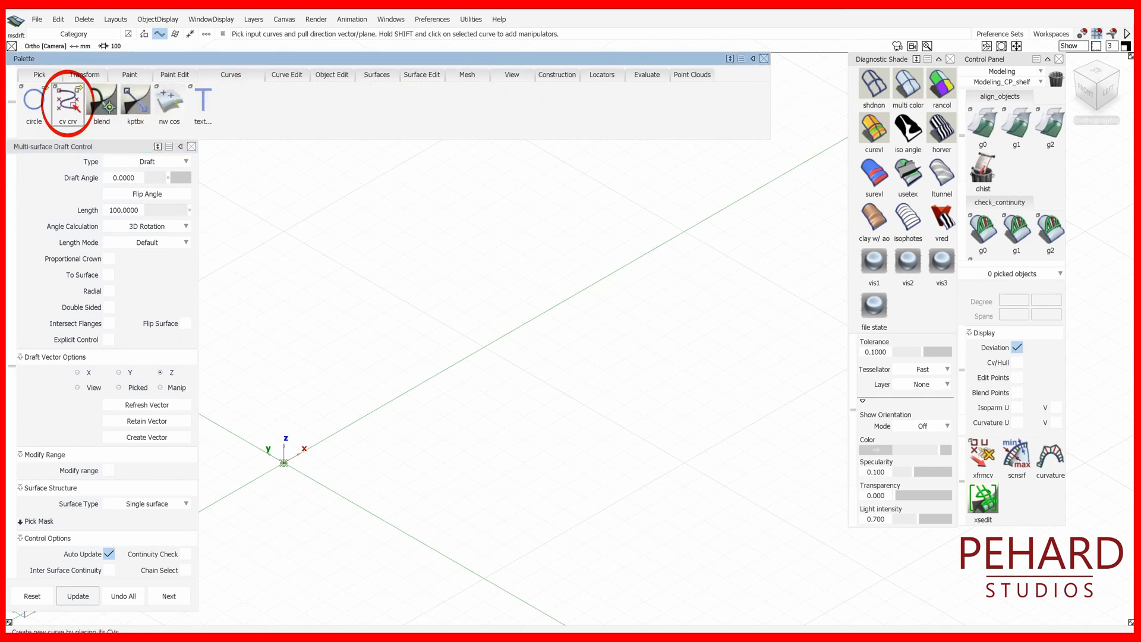
left_click(69, 102)
left_click_drag(75, 104, 67, 222)
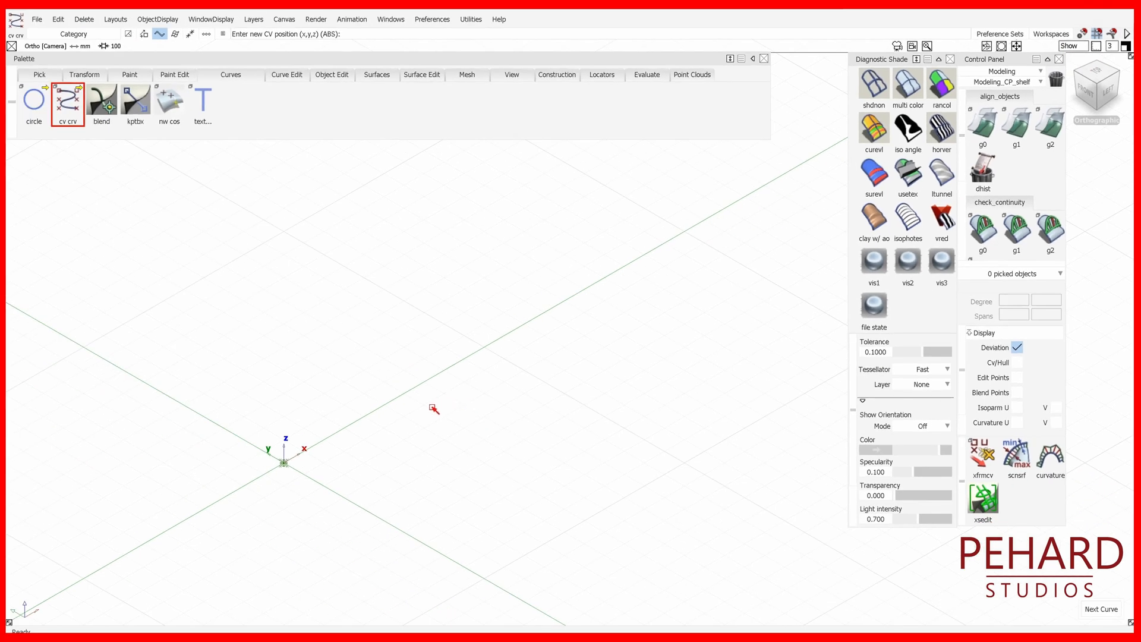
left_click(424, 405)
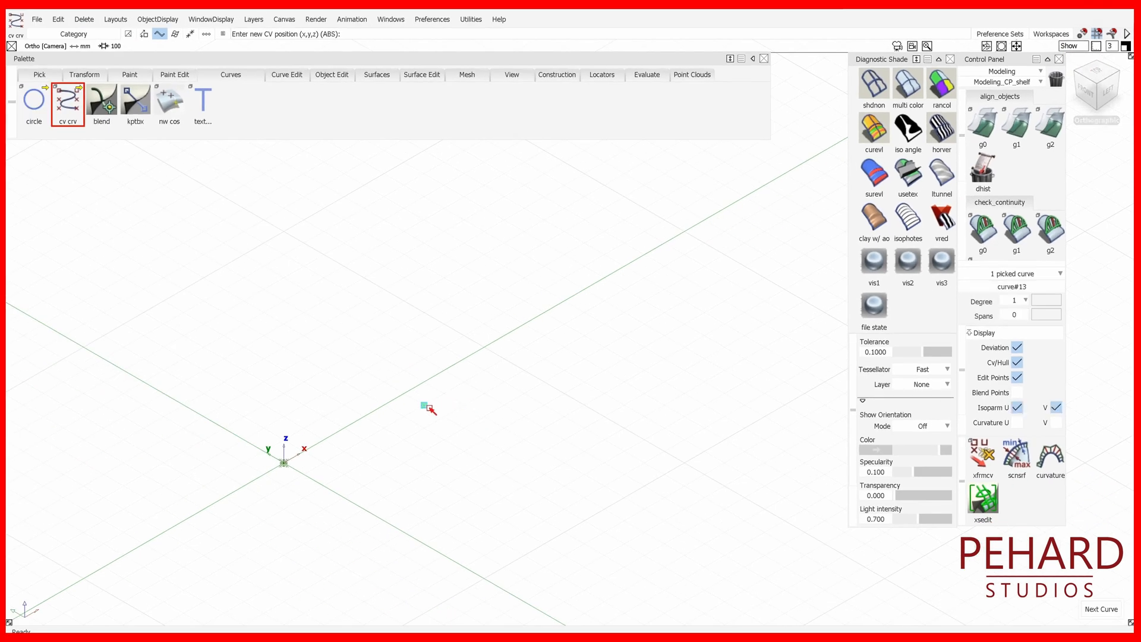
left_click(484, 463)
left_click(584, 498)
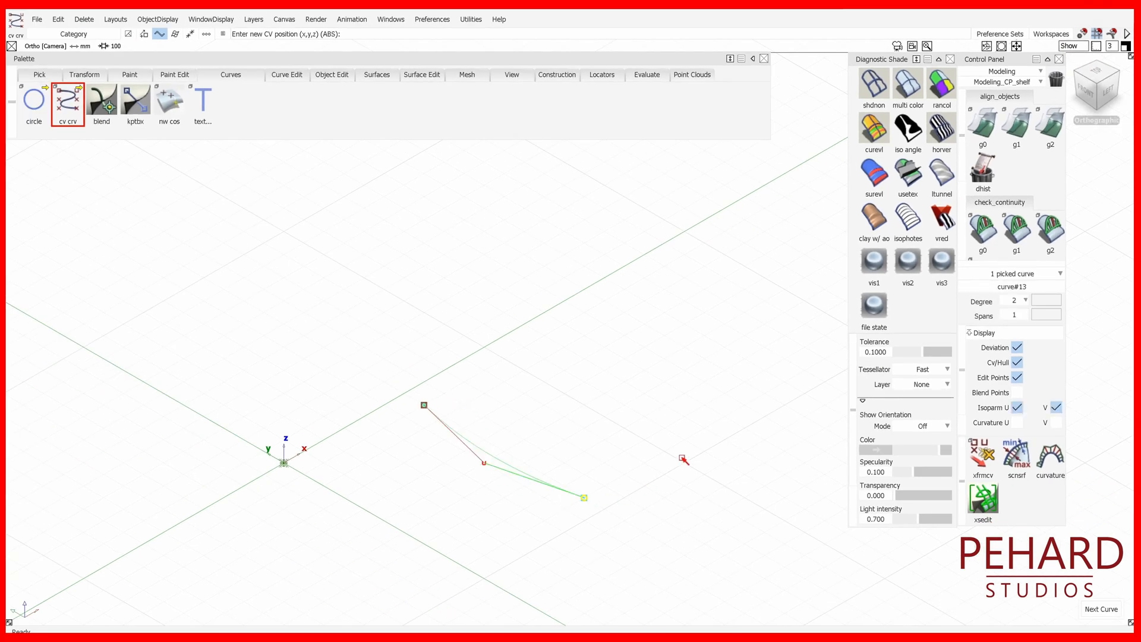
- Set the curve's degree to 3 and accept the change
left_click(1023, 301)
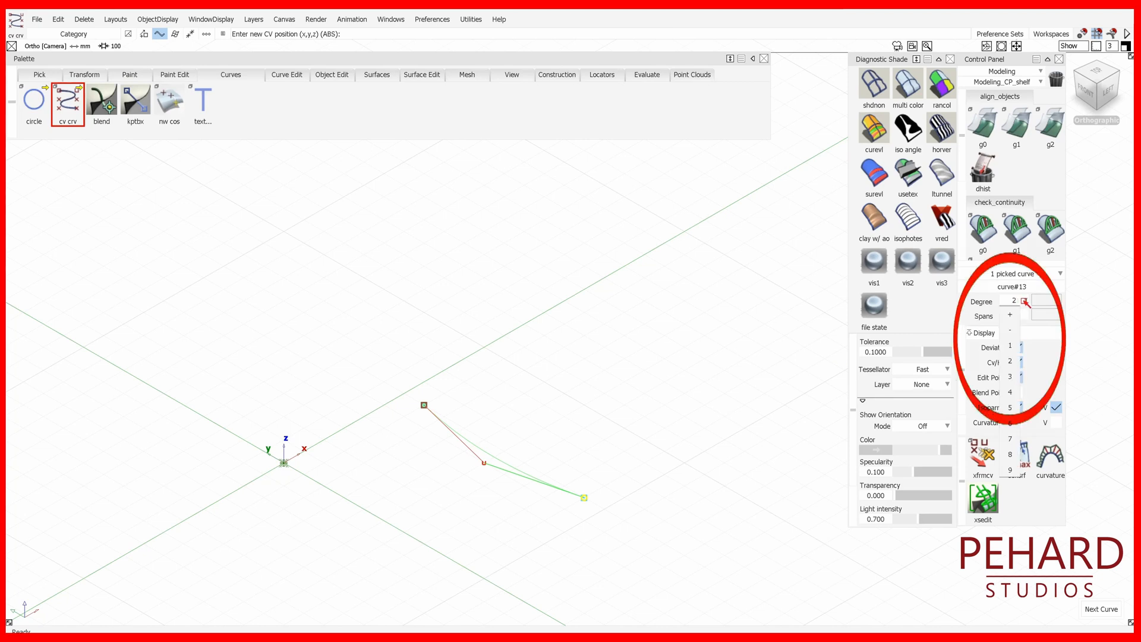
left_click(1010, 376)
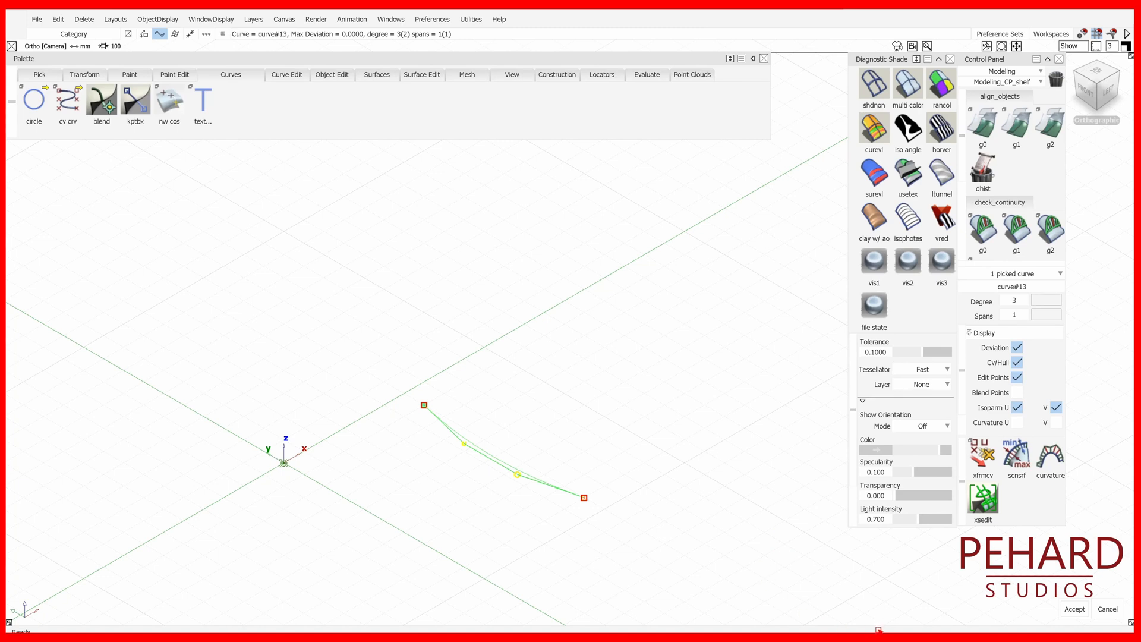
left_click(1074, 609)
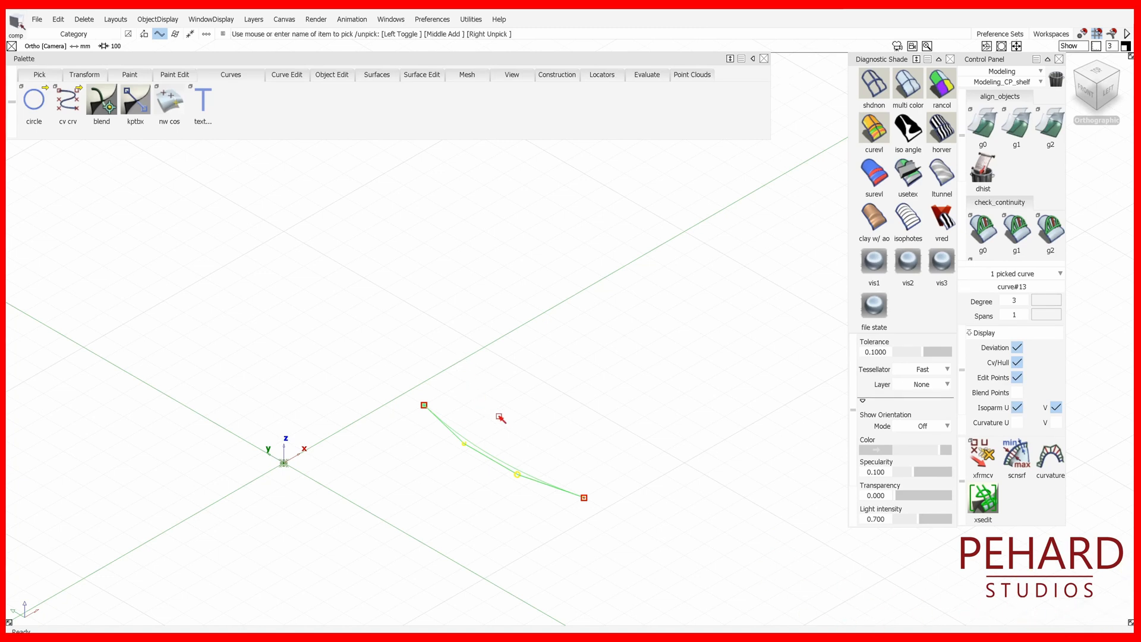
- Create a Draft-type surface from the curve along Z, 100 mm long with a 0° draft angle, and shade it with multi color
key("d")
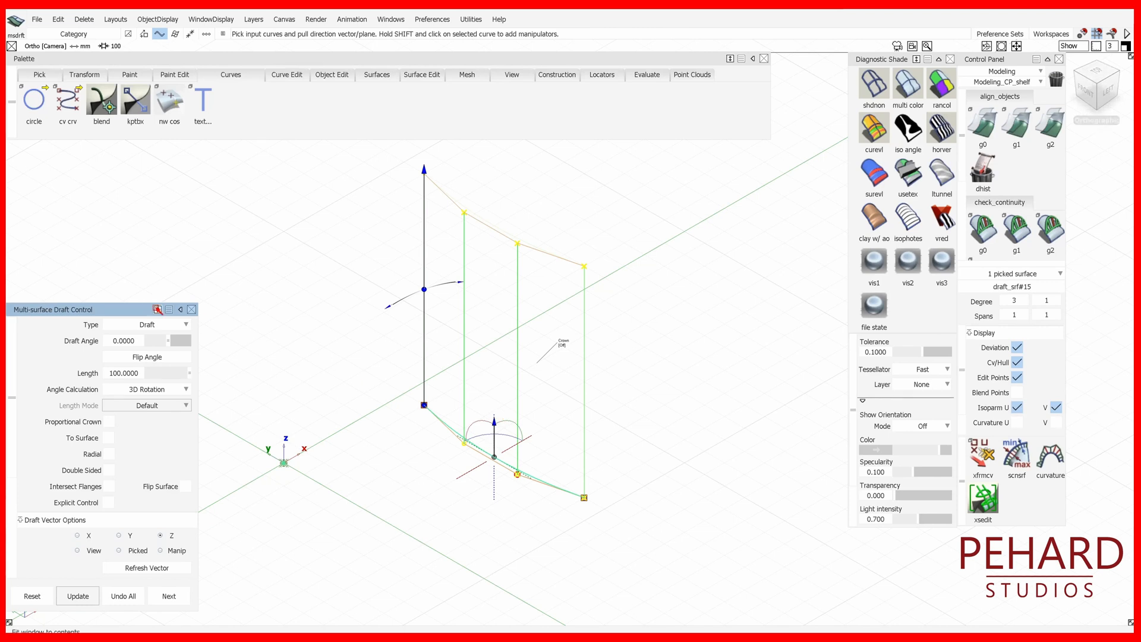
left_click(157, 308)
left_click_drag(123, 175, 123, 147)
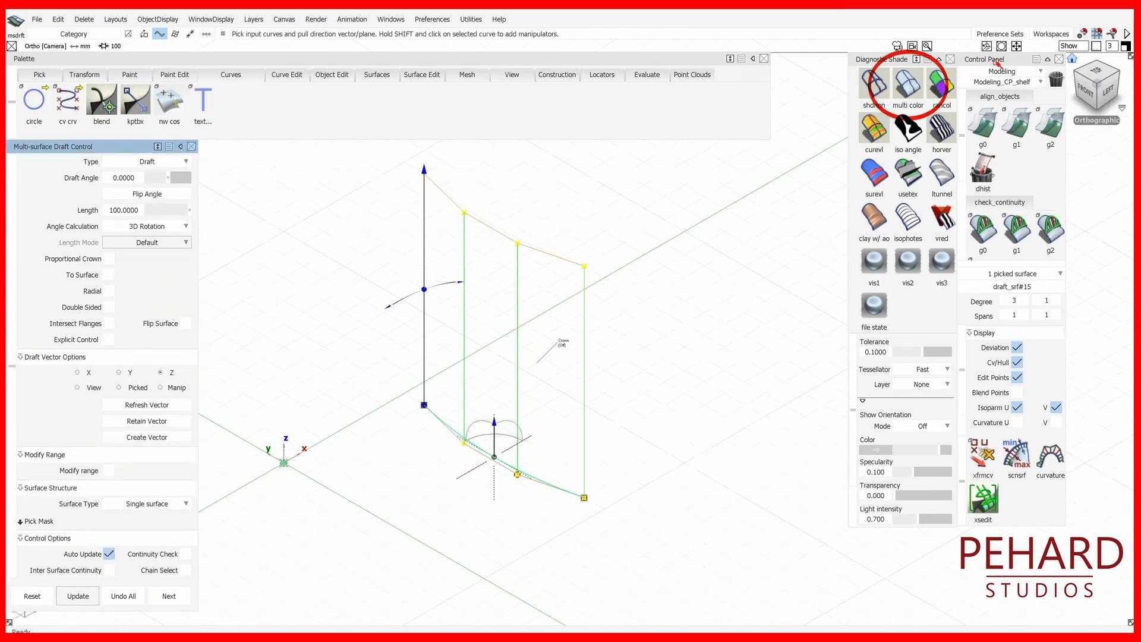
left_click(908, 88)
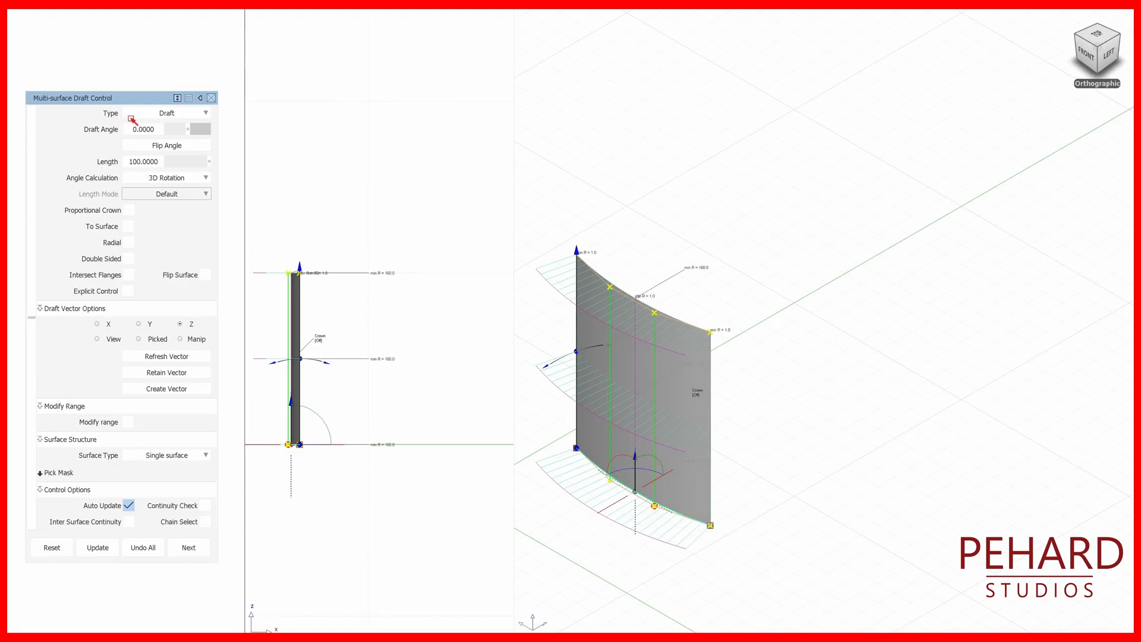
- Keep the surface type set to Draft and finish the surface so that a new one can be started
left_click(139, 117)
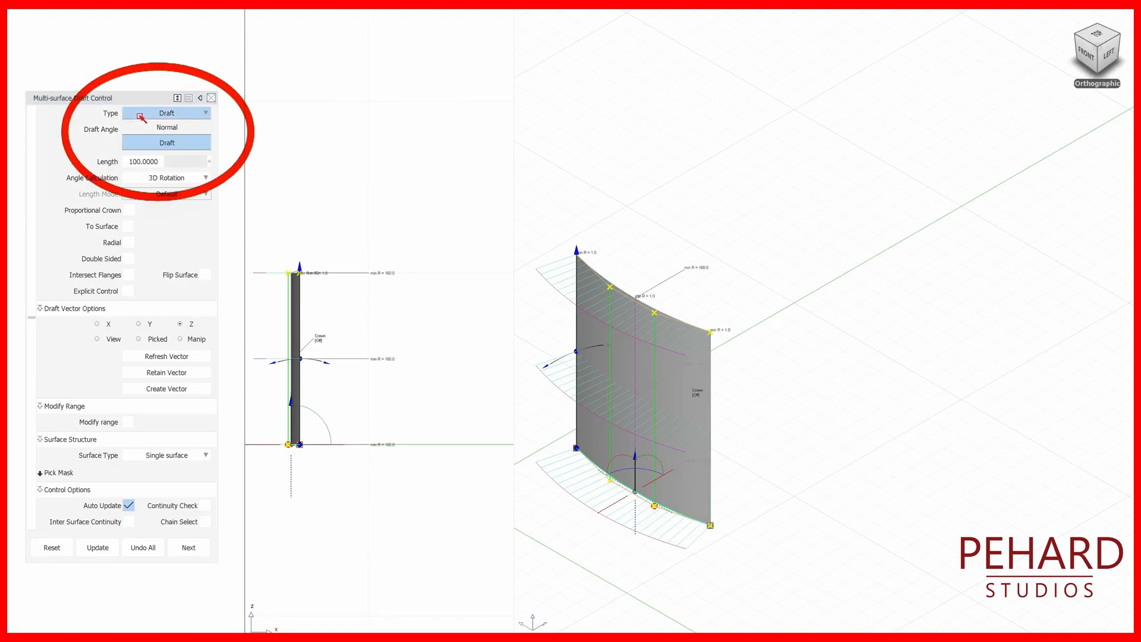
left_click(144, 142)
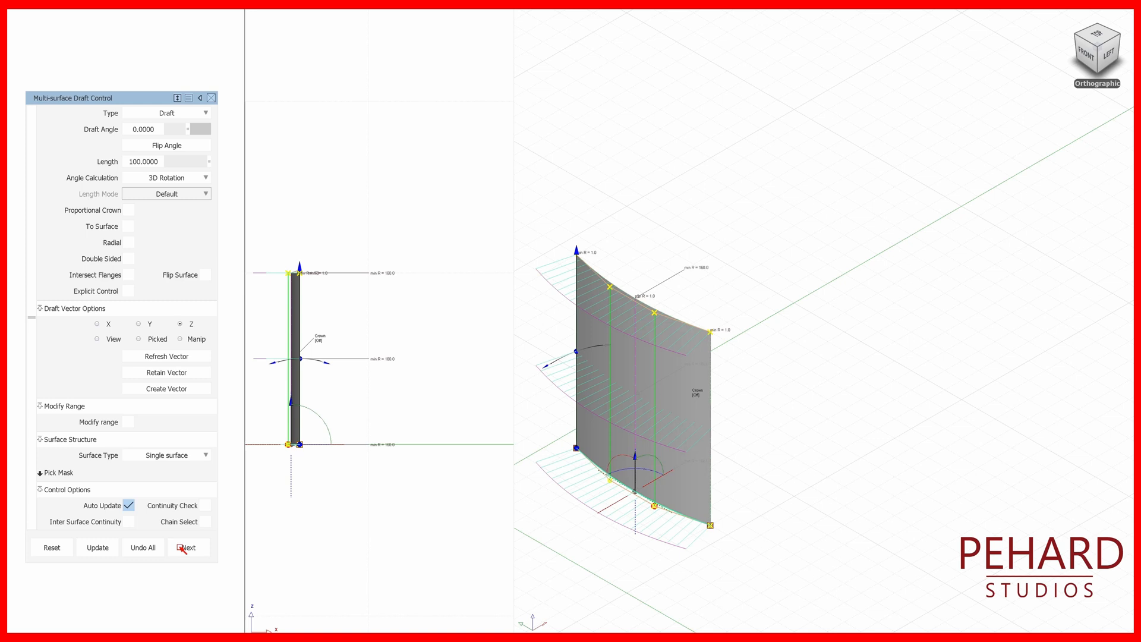
left_click(166, 113)
left_click(150, 143)
left_click(185, 548)
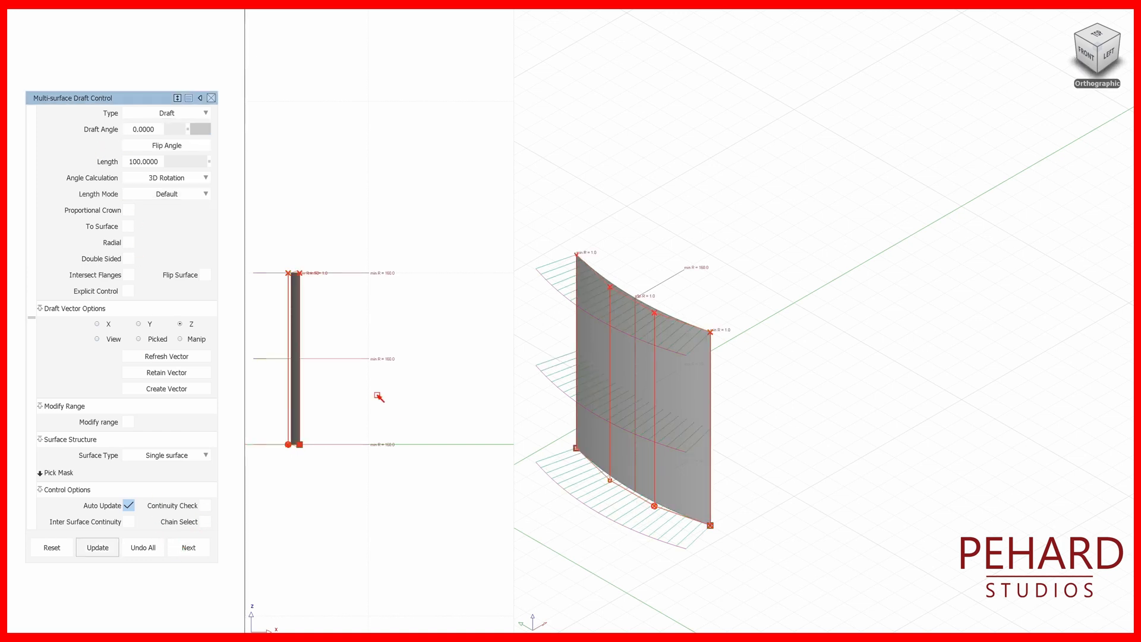
- Create a Normal-type surface, 100 mm long, from the upper edge of the draft surface and enable Flip Surface
left_click(184, 113)
left_click(178, 127)
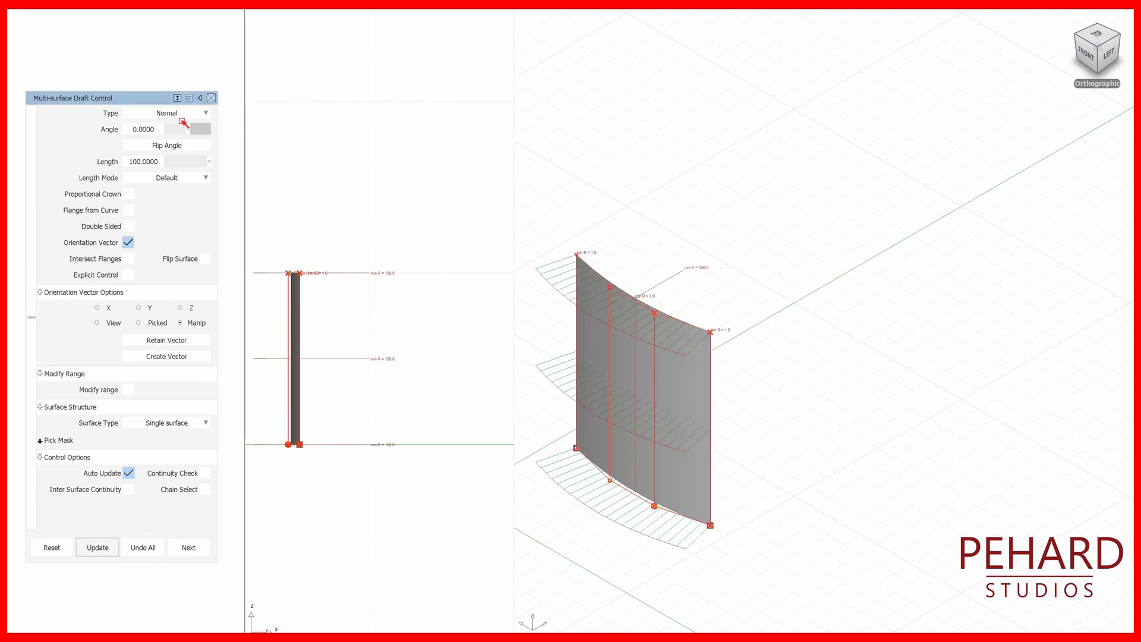
left_click(621, 287)
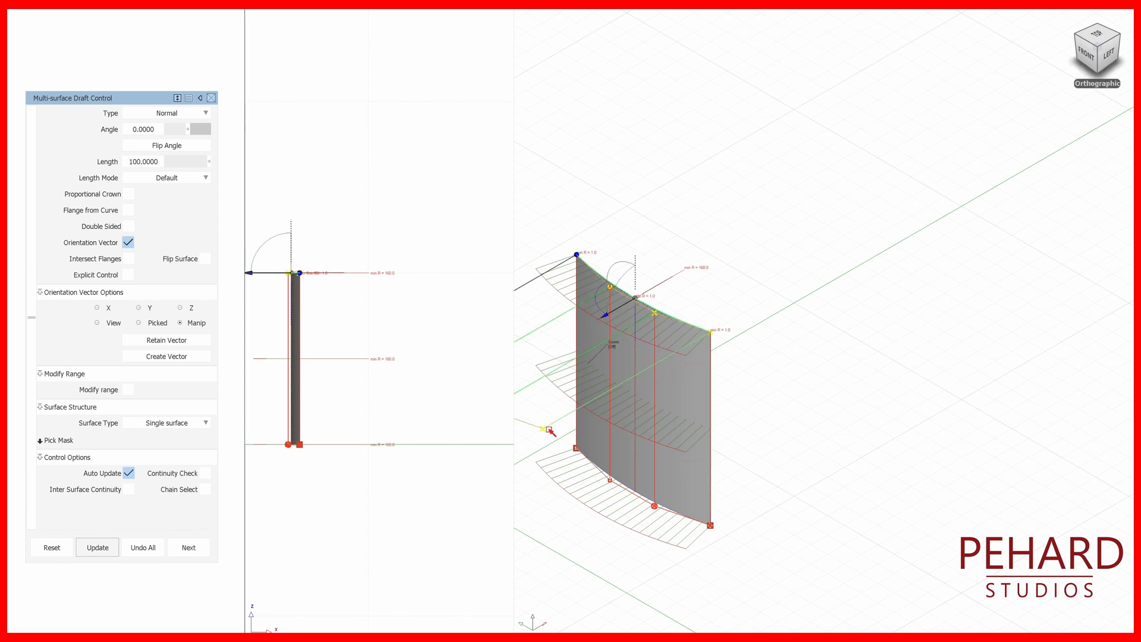
left_click(205, 259)
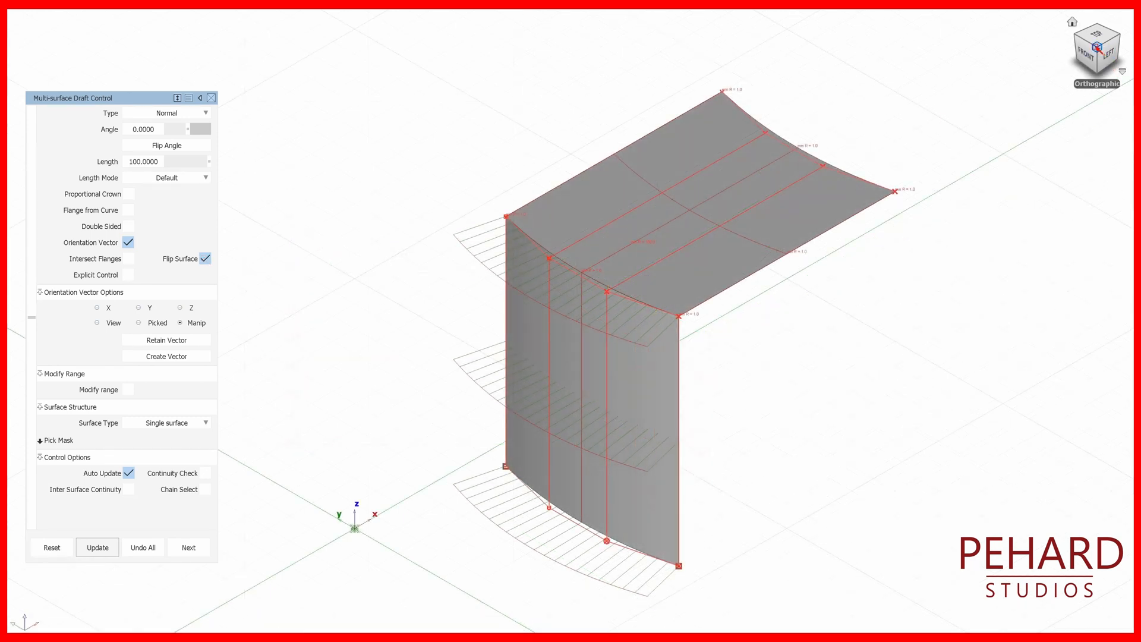
- Examine the angle between the normal surface and the draft surface from the front, right and top views
left_click(1092, 44)
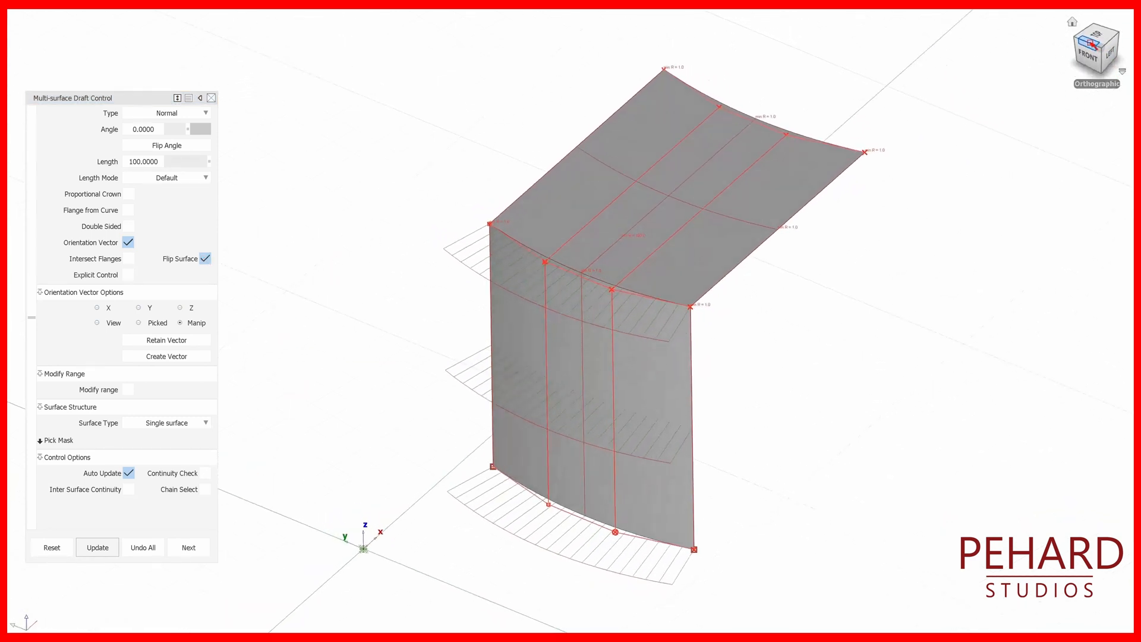
left_click(1100, 55)
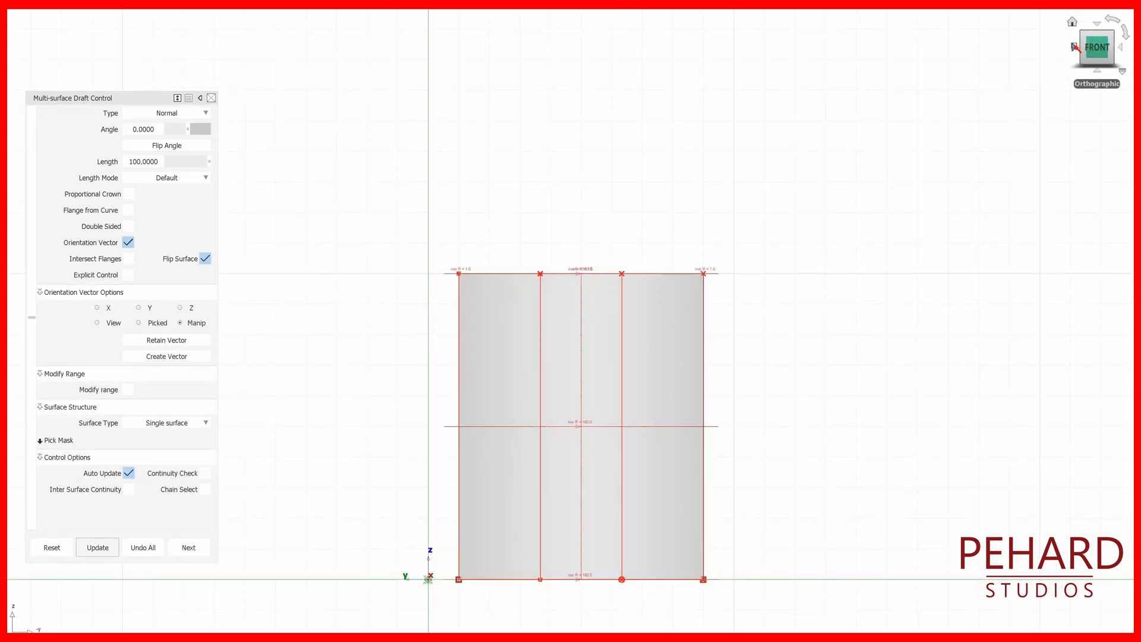
left_click(1073, 47)
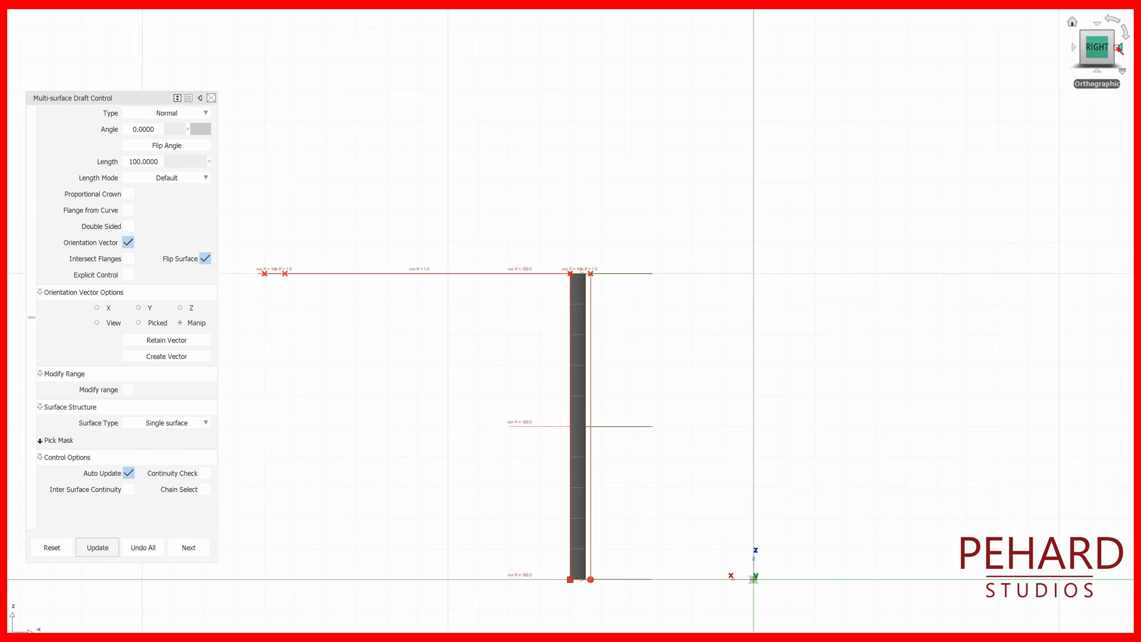
left_click(1098, 25)
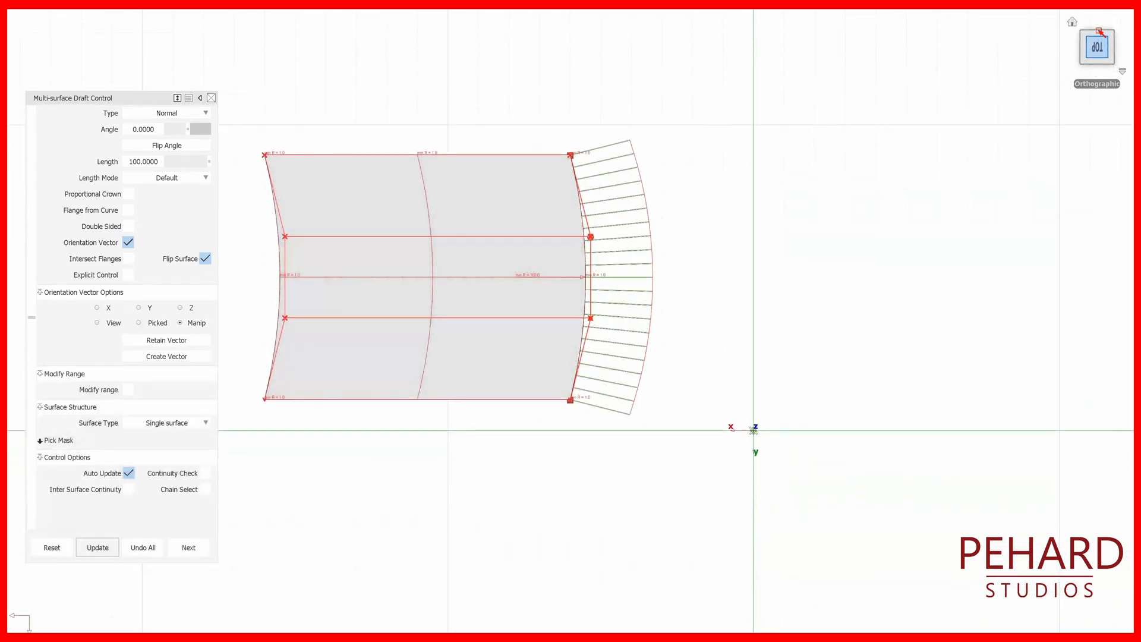
left_click(1113, 33)
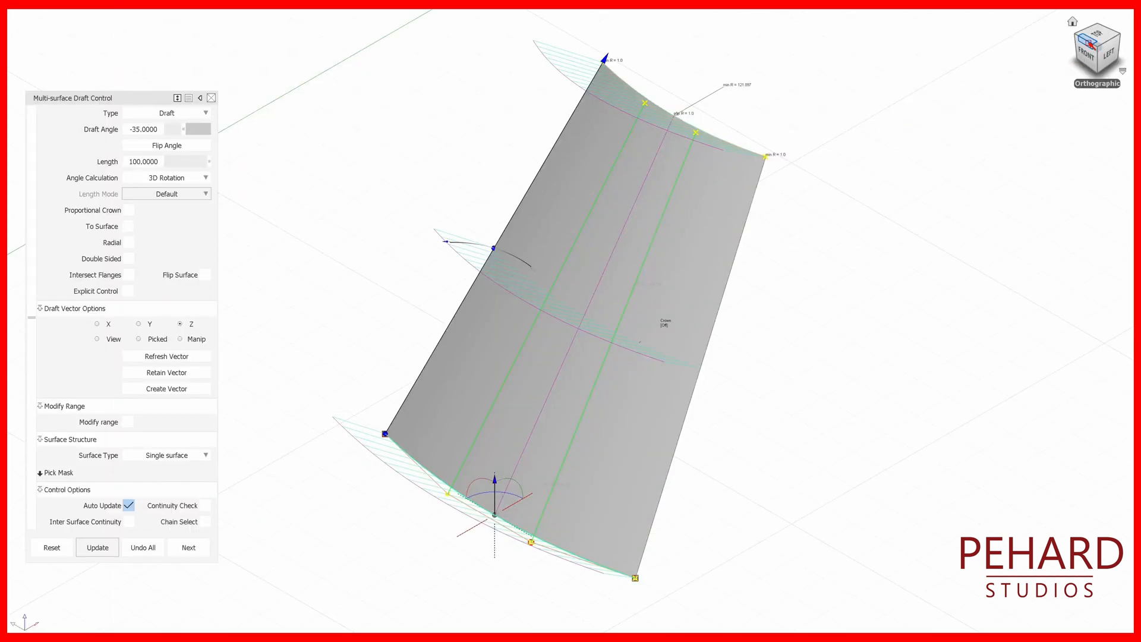
- Examine the curvature combs of the gray-shaded −35° draft surface from the front, right and top views
left_click_drag(1087, 42, 1094, 50)
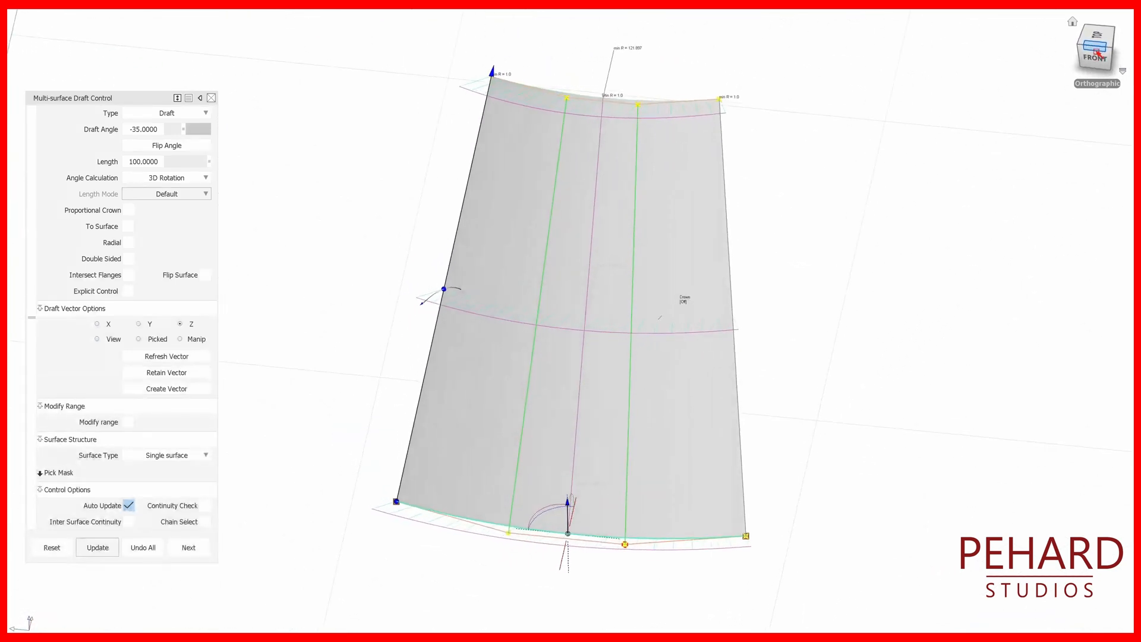
left_click(1095, 51)
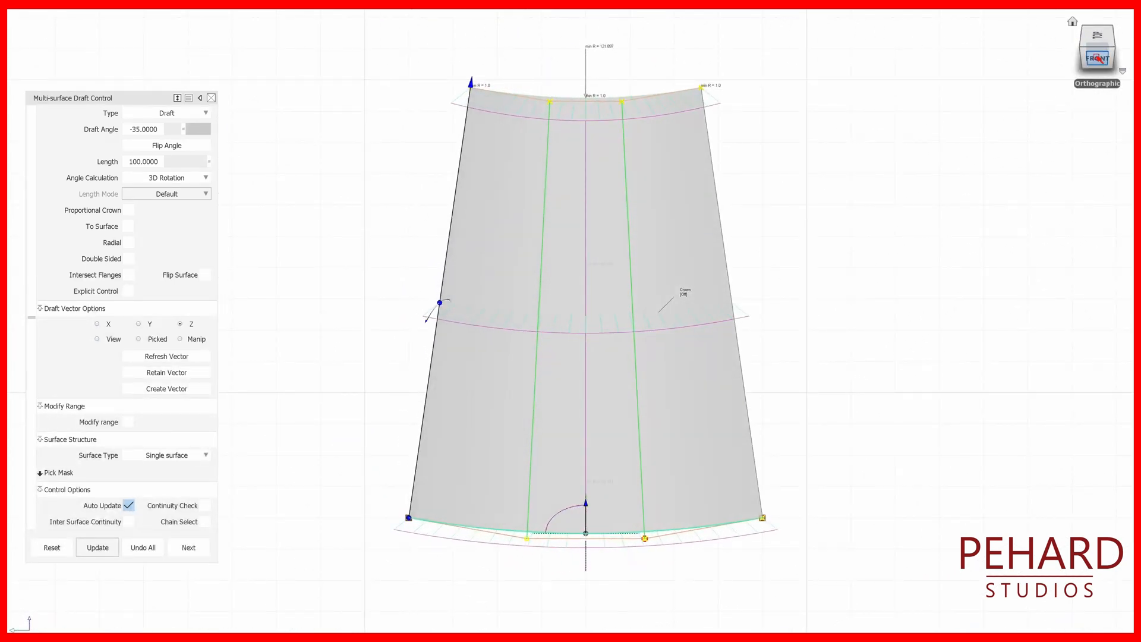
left_click(1096, 57)
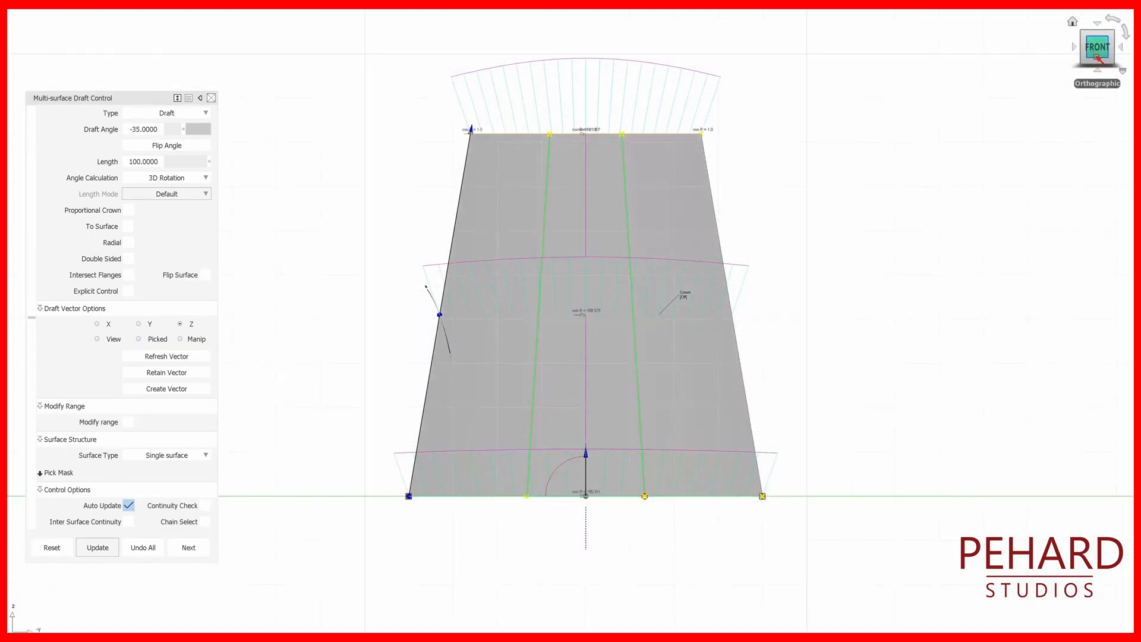
left_click(1070, 45)
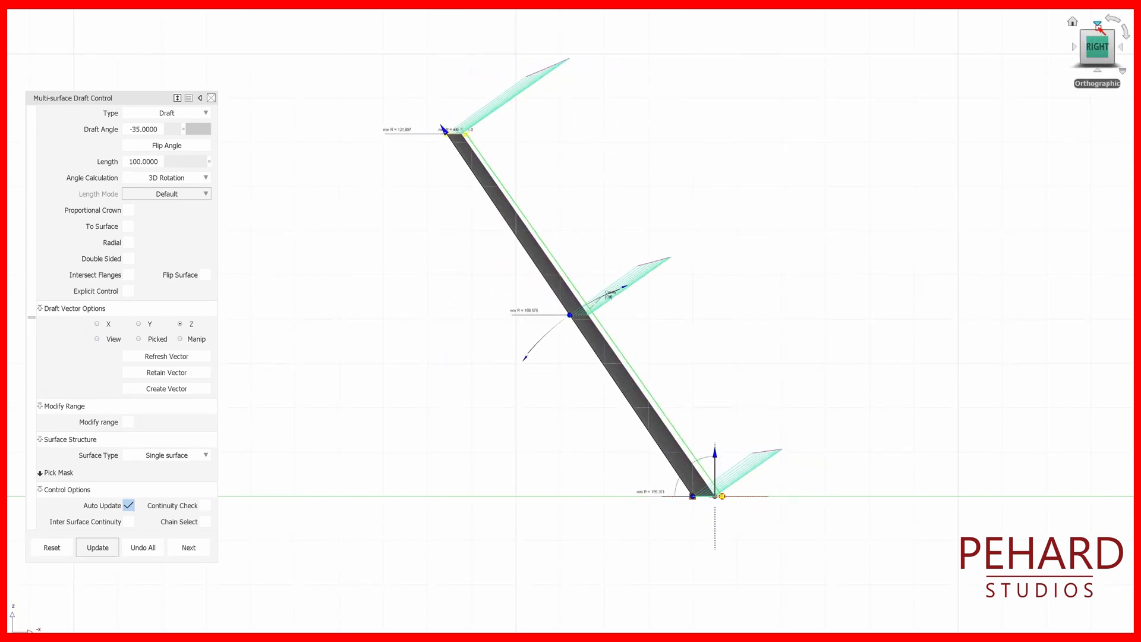
left_click(1097, 25)
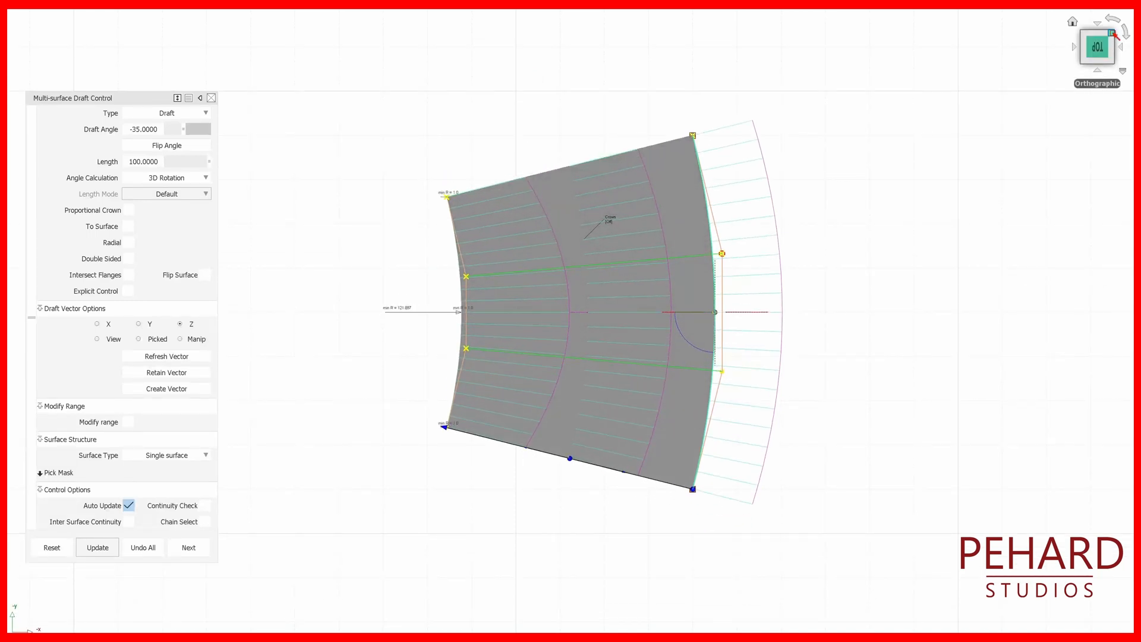
left_click(1116, 35)
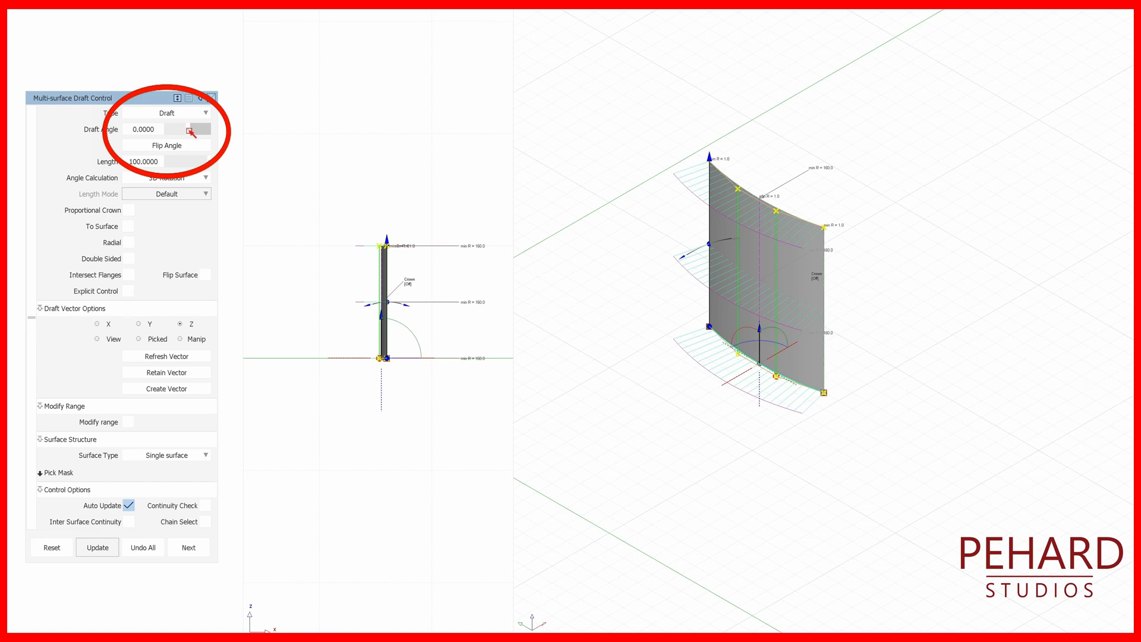
- Increase the surface's draft angle gradually through 15°, 35°, 45° and 80° up to 180°
left_click(190, 130)
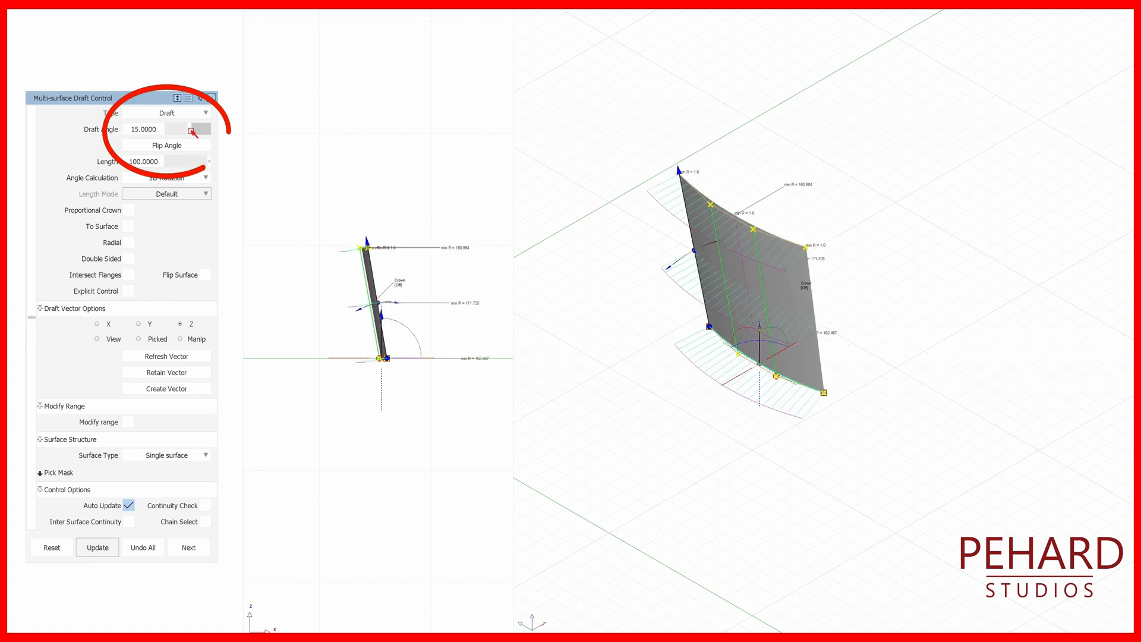
left_click(192, 132)
left_click(192, 131)
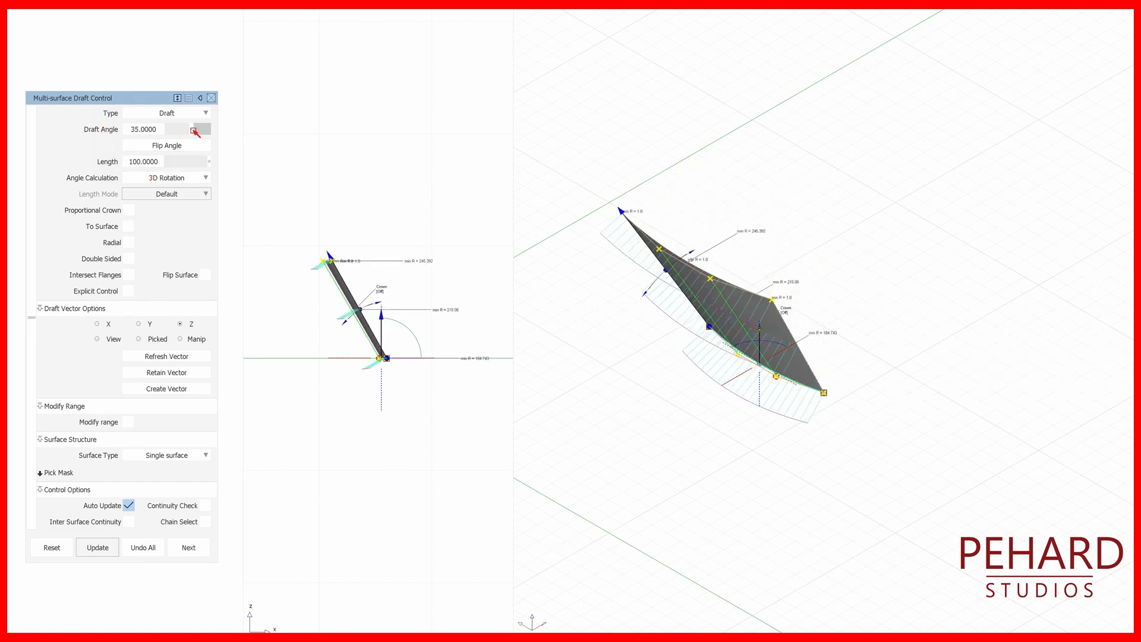
left_click(194, 131)
left_click(196, 132)
left_click(197, 131)
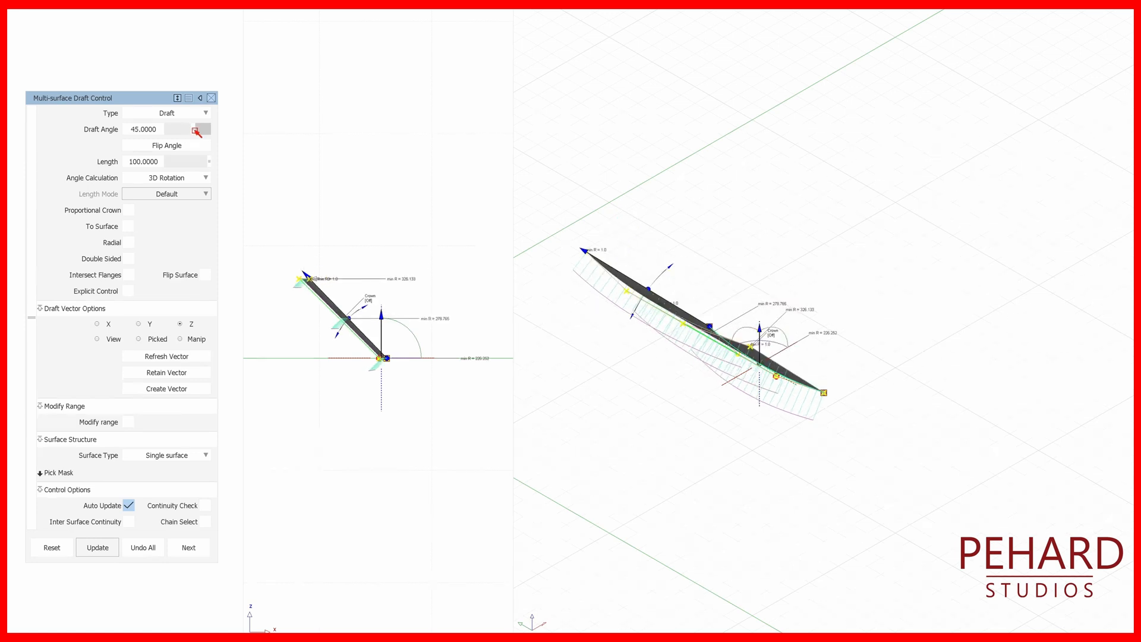
left_click(198, 131)
left_click(200, 132)
left_click(199, 132)
left_click(200, 132)
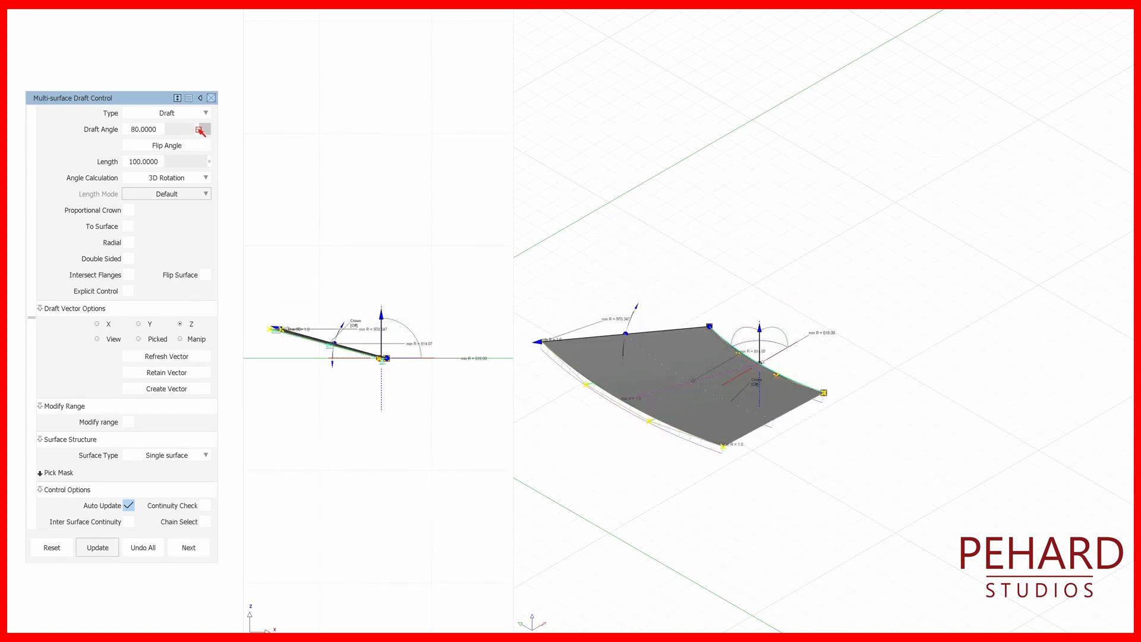
left_click(201, 132)
left_click(201, 131)
left_click(201, 132)
left_click(202, 132)
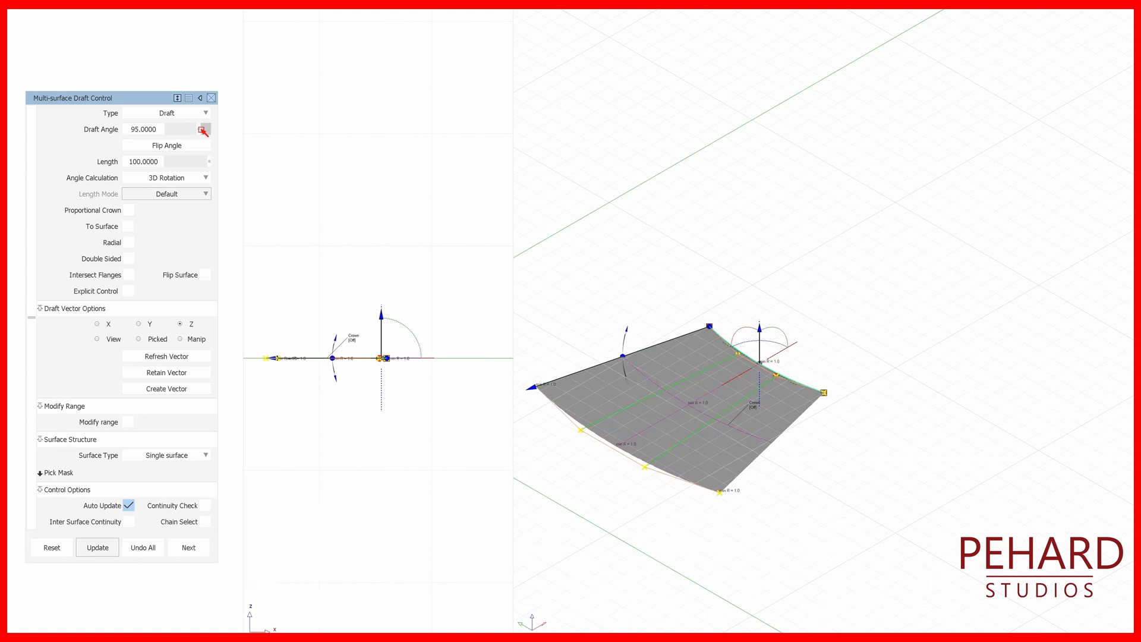
left_click(204, 131)
left_click(205, 132)
left_click_drag(205, 132, 212, 130)
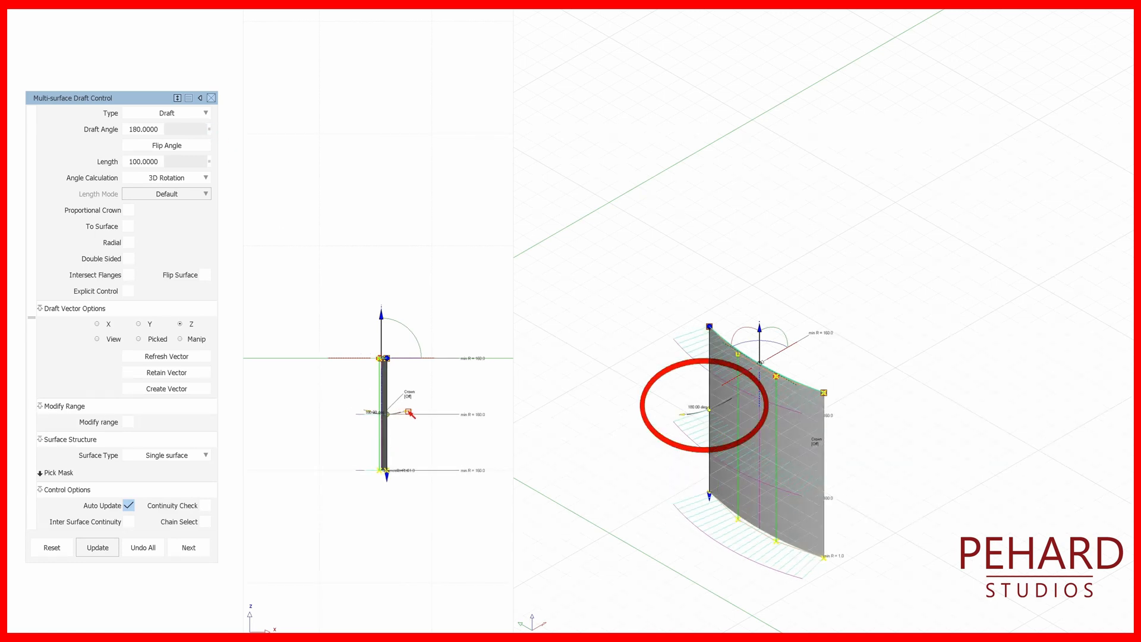
- Rotate the surface upward with its draft angle manipulator, then set the Draft Angle to exactly −35°
left_click(410, 412)
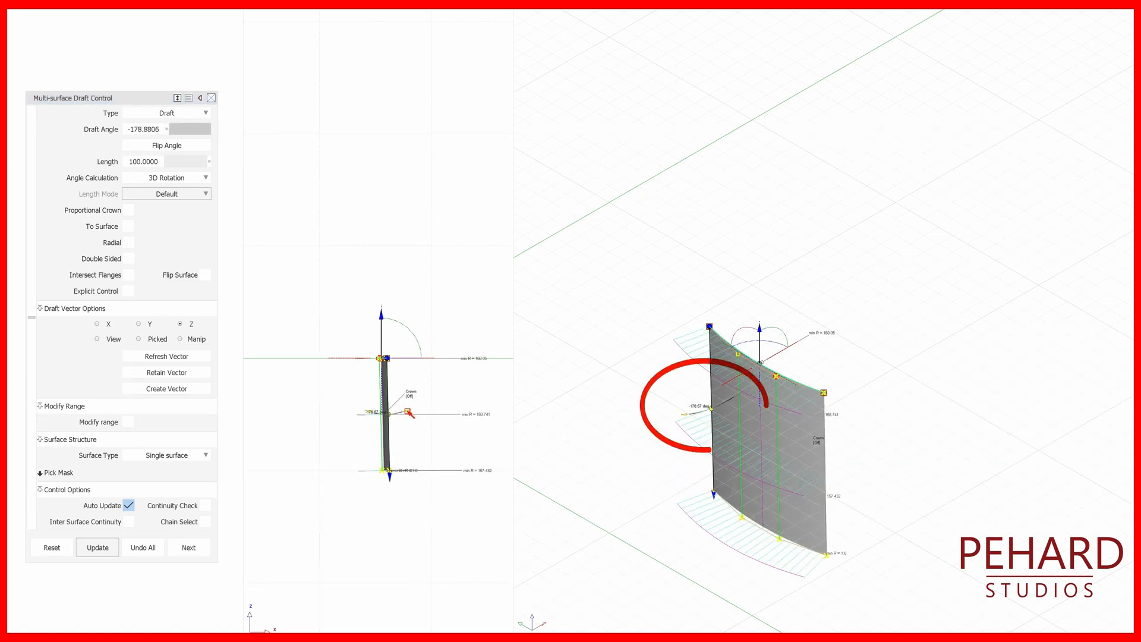
mouse_move(406, 411)
left_mouse_down()
mouse_move(351, 393)
mouse_move(329, 365)
mouse_move(249, 388)
mouse_move(241, 378)
left_mouse_up()
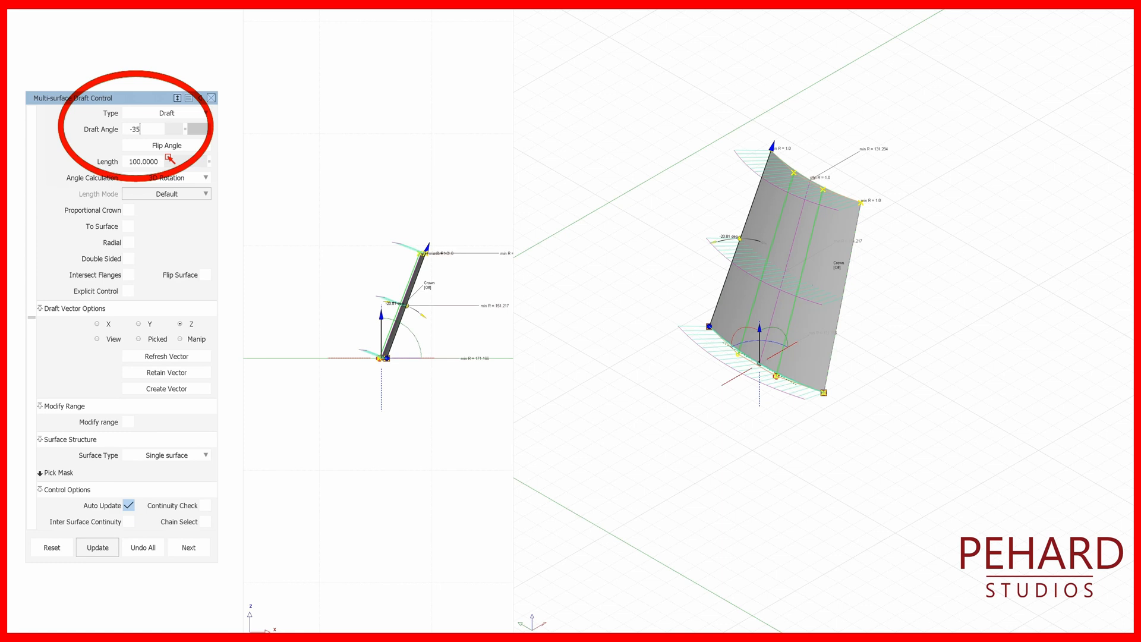
key("Return")
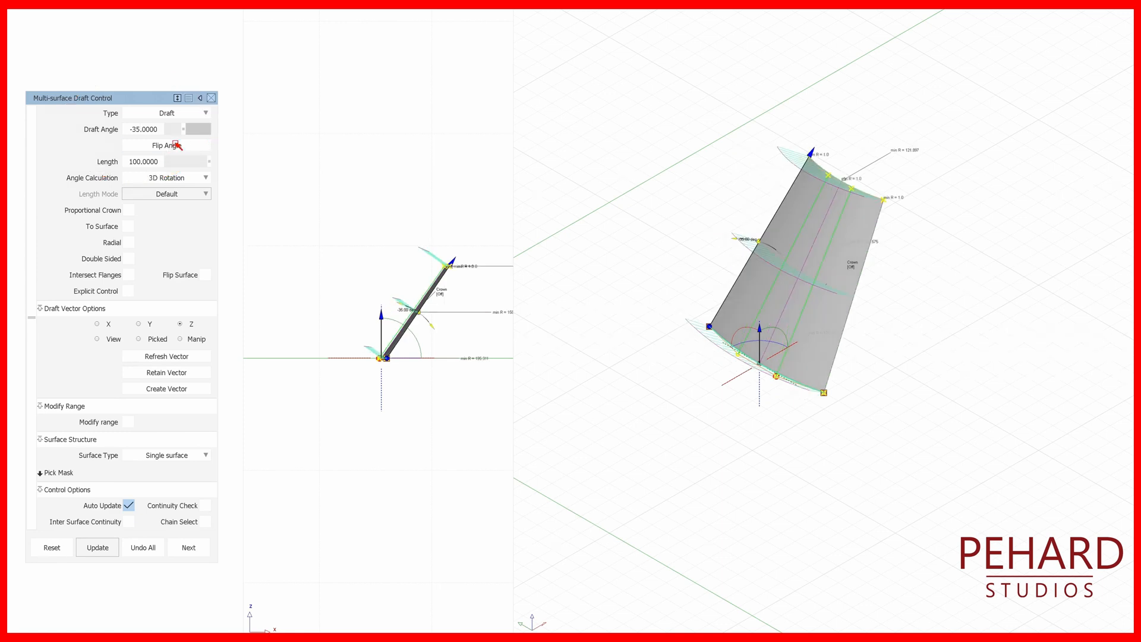
- Flip the draft angle to the other side of the curve, then set the Draft Angle to 0°
left_click(176, 146)
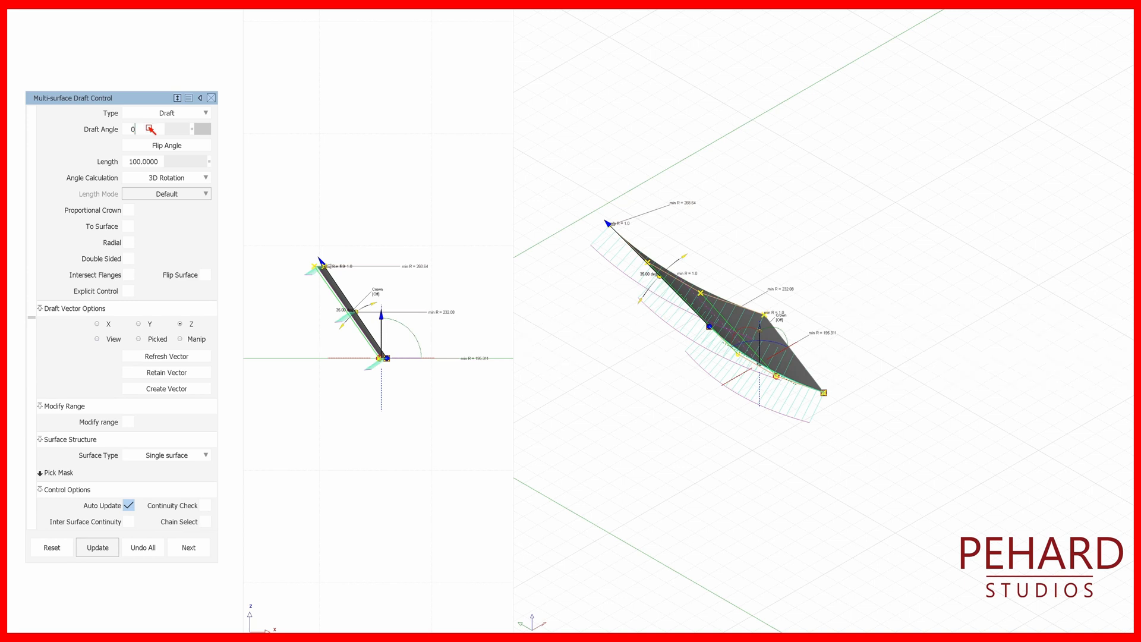
key("Return")
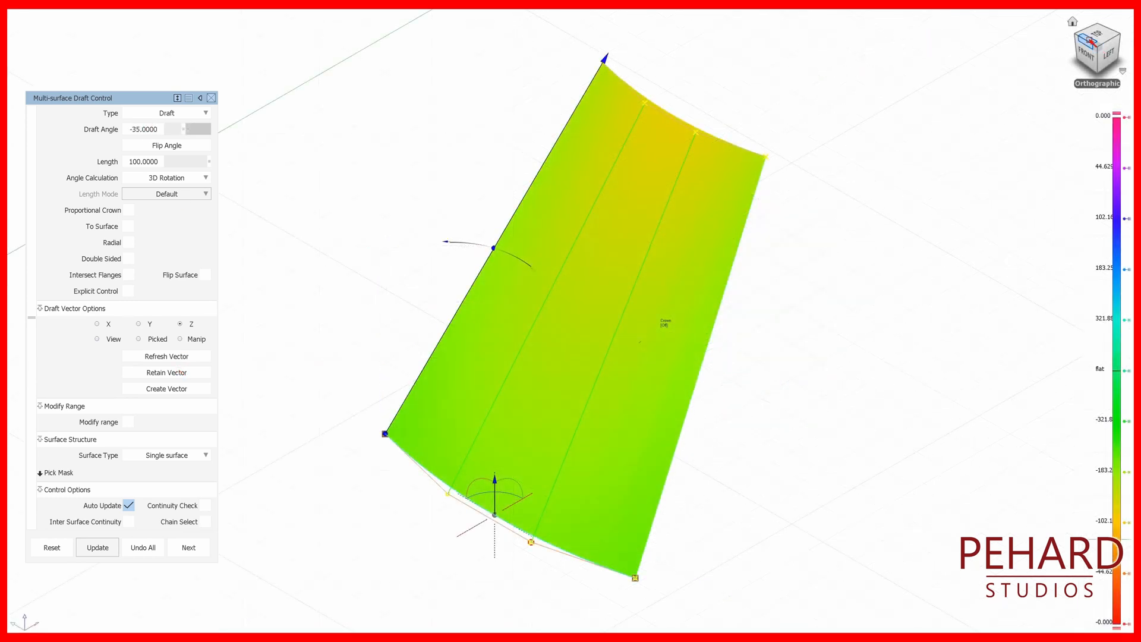
- Examine the color curvature map on the −35° draft surface from the front, right and top views
left_click(1086, 40)
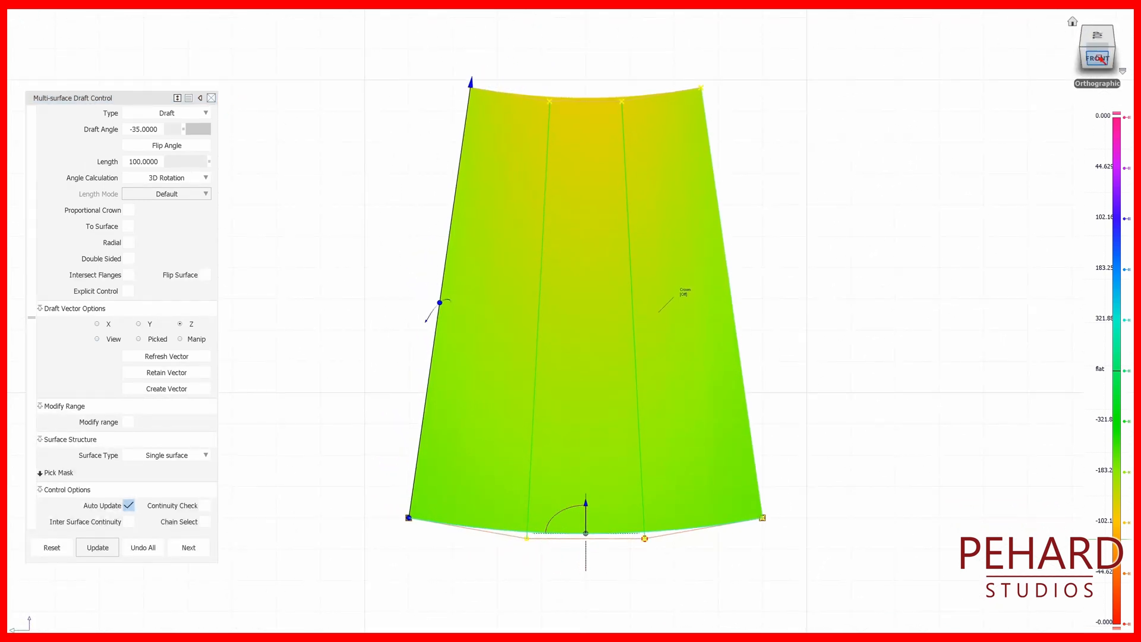
left_click(1098, 57)
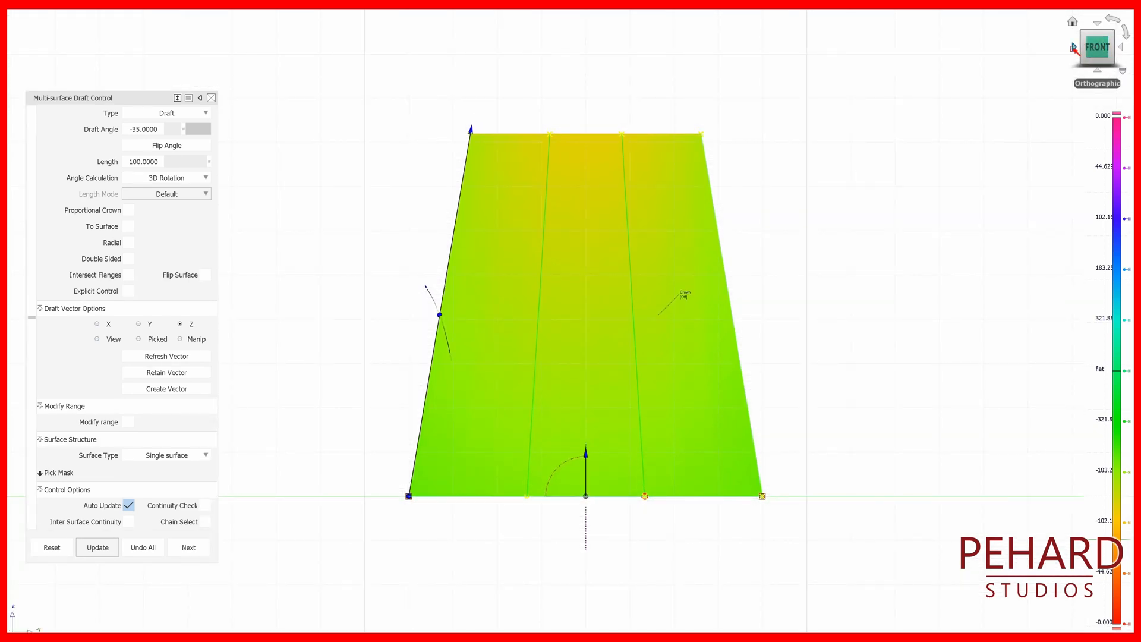
left_click(1073, 47)
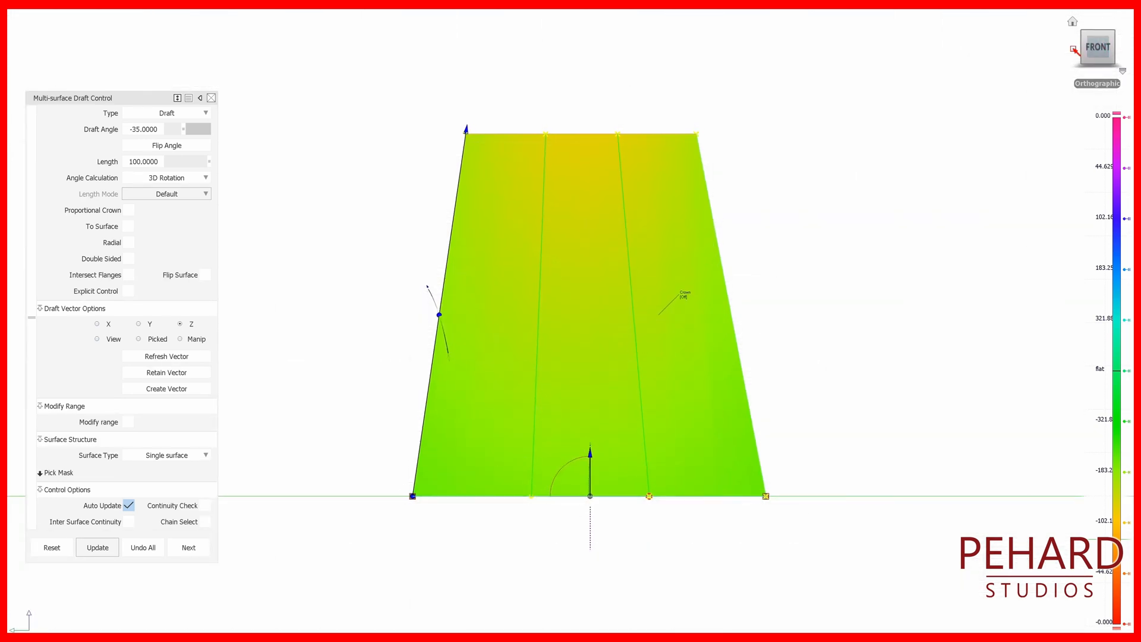
left_click(1099, 25)
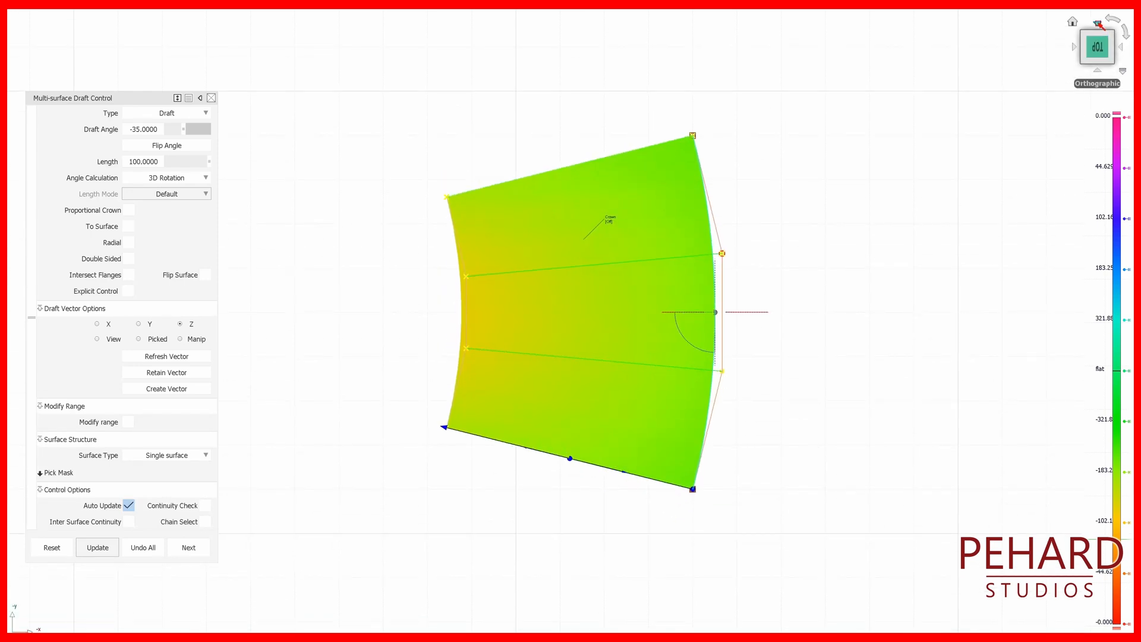
left_click(1114, 36)
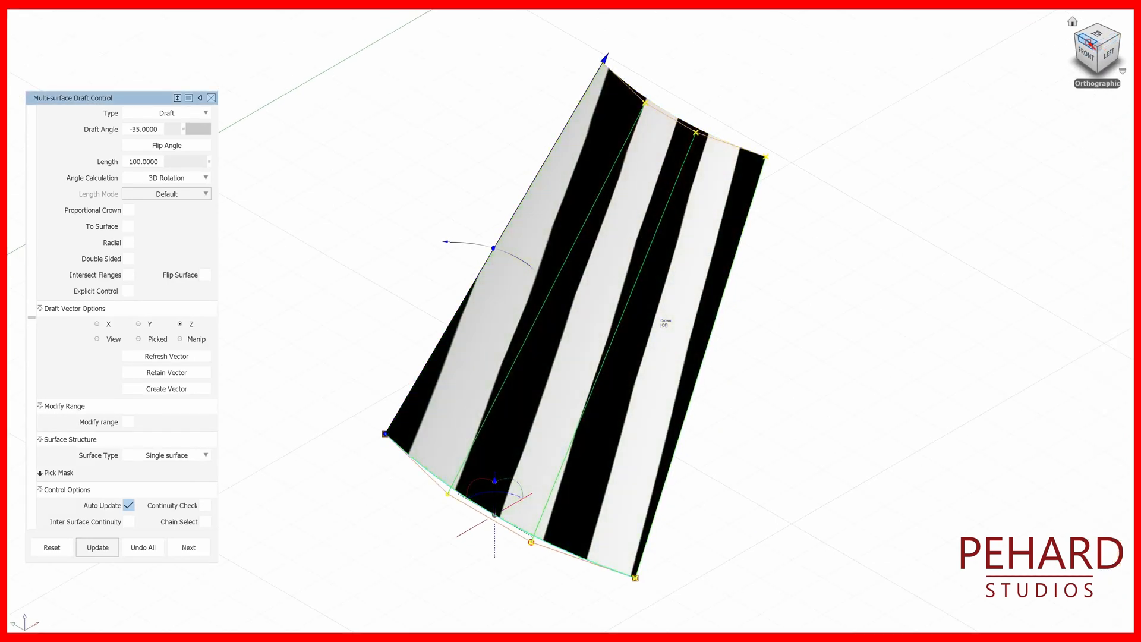
- Examine the zebra stripe reflections on the −35° draft surface from the front, right and top views
left_click(1086, 41)
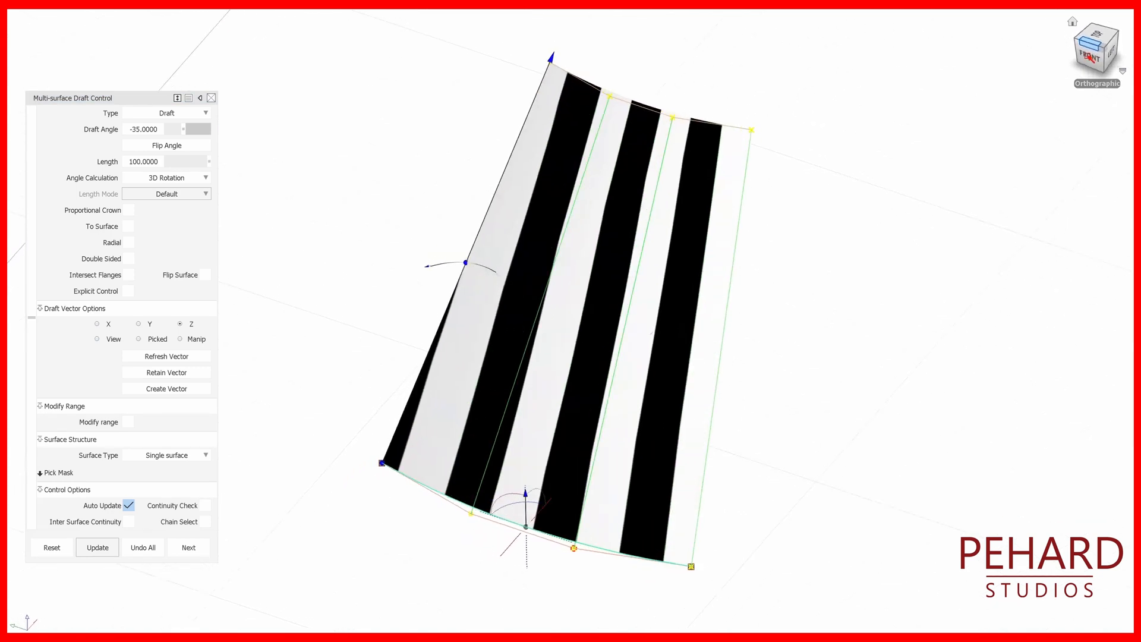
left_click(1088, 57)
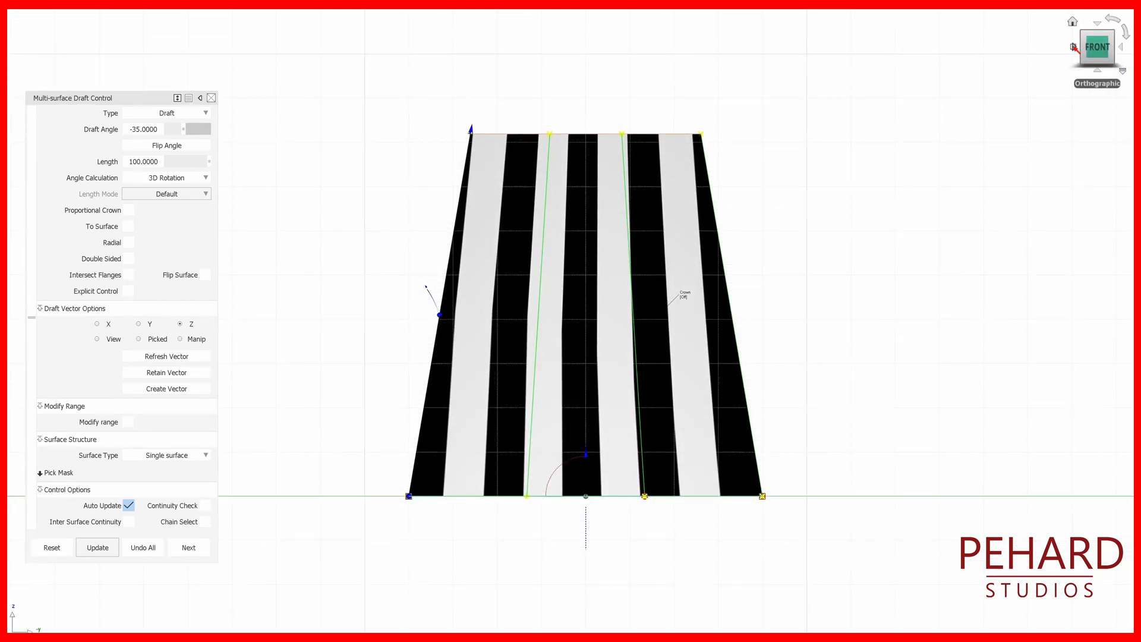
left_click(1074, 47)
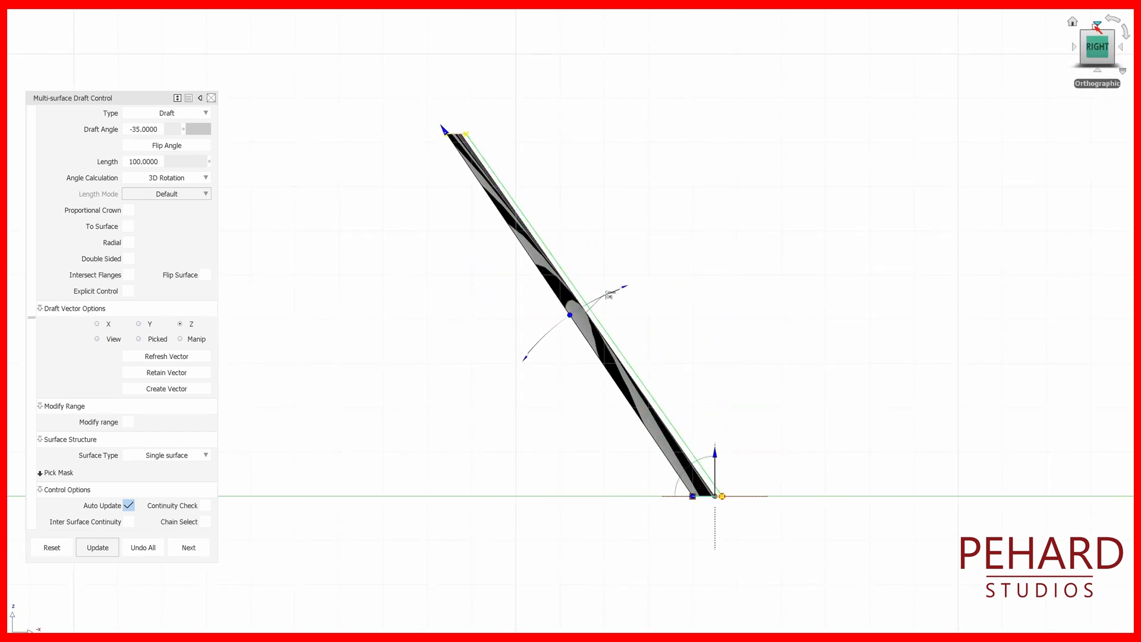
left_click(1098, 27)
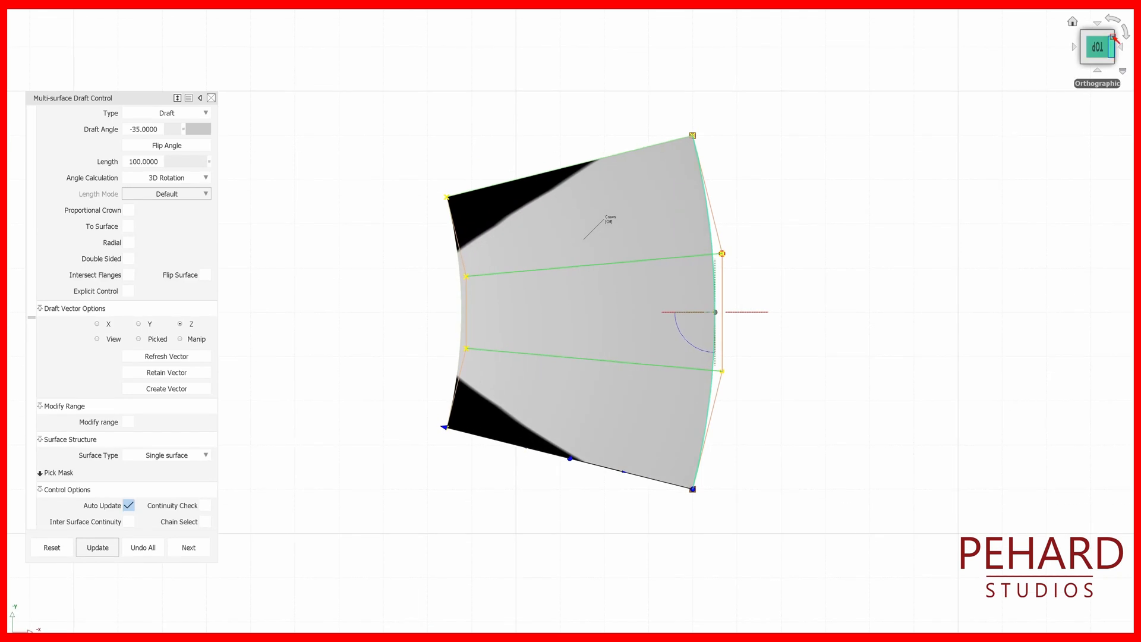
left_click(1111, 33)
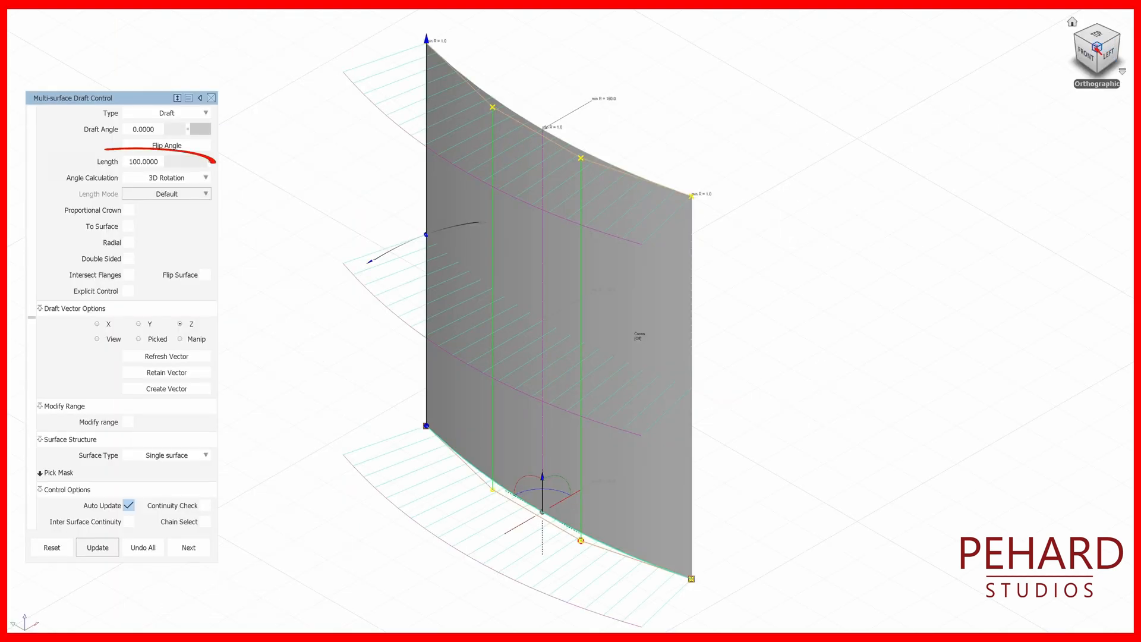
- Examine the 0° draft surface and its curvature combs from the front, right and top views
left_click(1085, 44)
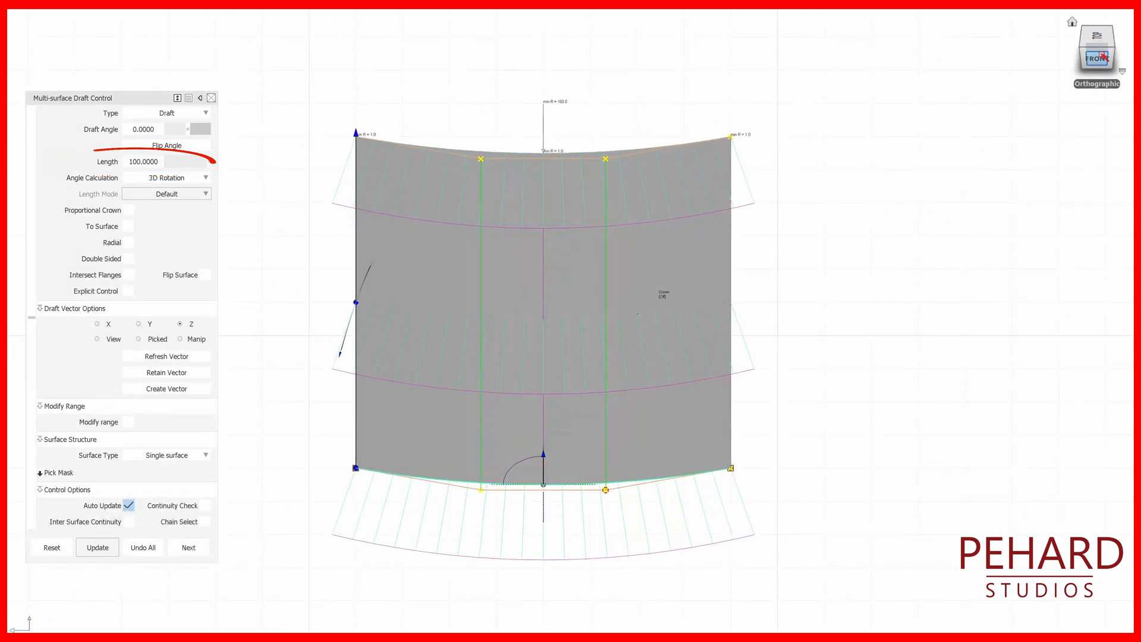
left_click(1098, 58)
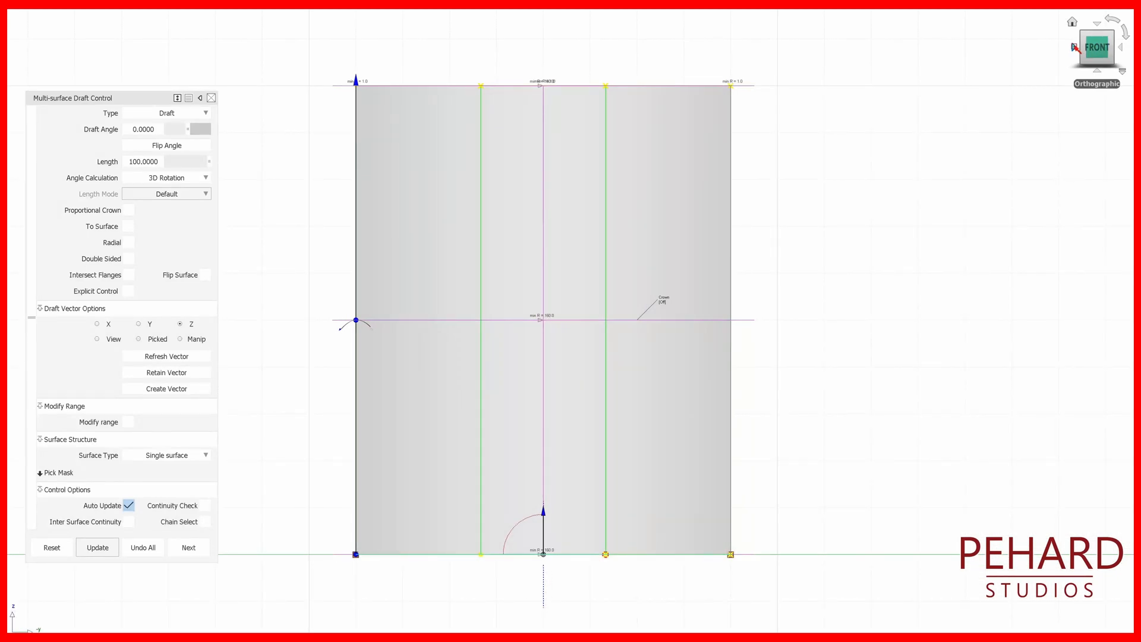
left_click(1075, 48)
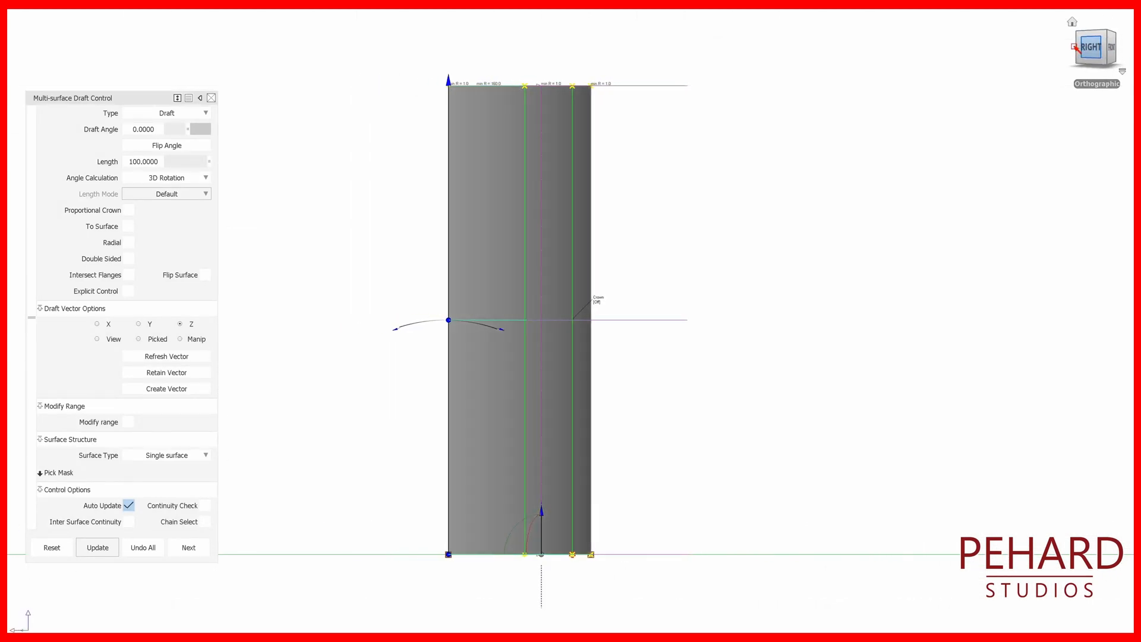
left_click(1098, 26)
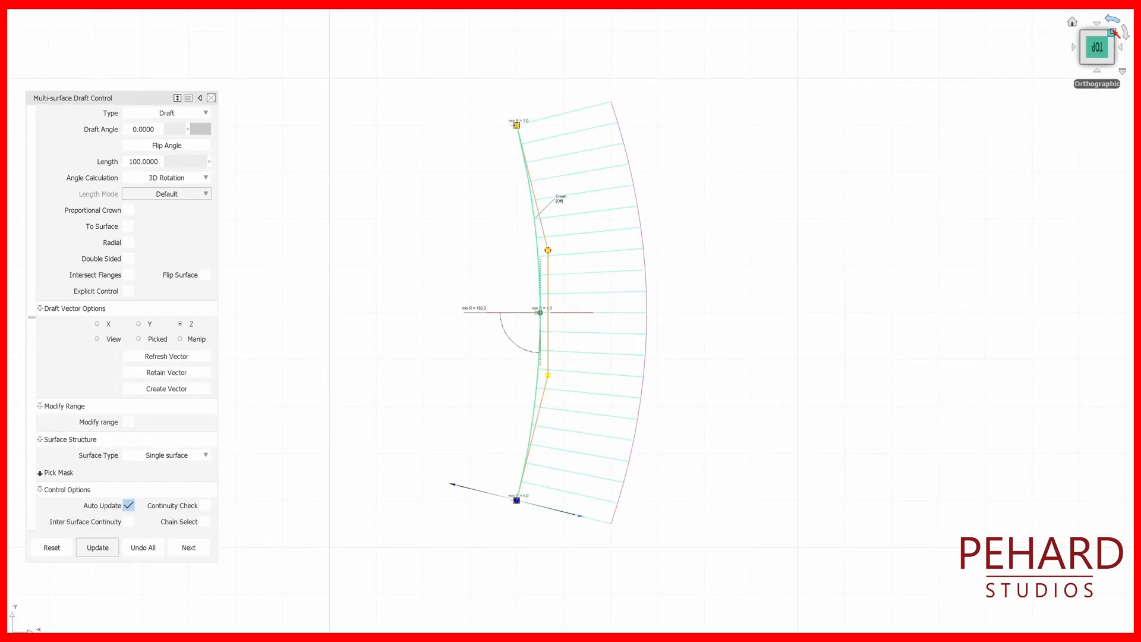
left_click(1112, 31)
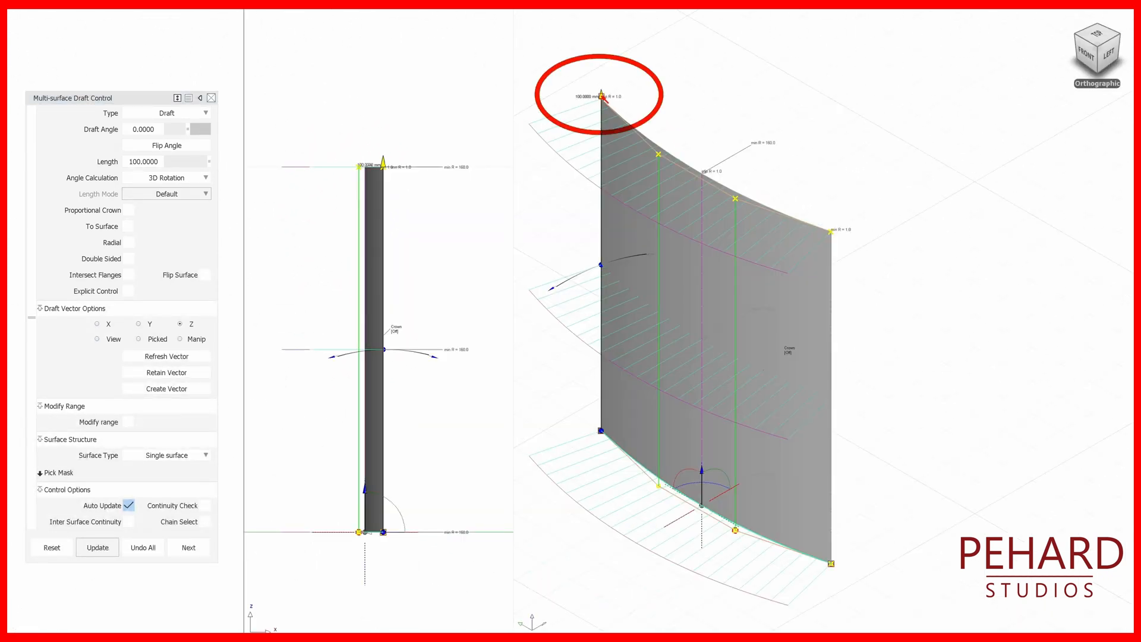
- Shorten the surface to about 9.7 mm with its length manipulator, then restore its Length to 100 mm and finish it
mouse_move(601, 96)
left_mouse_down()
mouse_move(638, 118)
mouse_move(645, 155)
mouse_move(629, 397)
left_mouse_up()
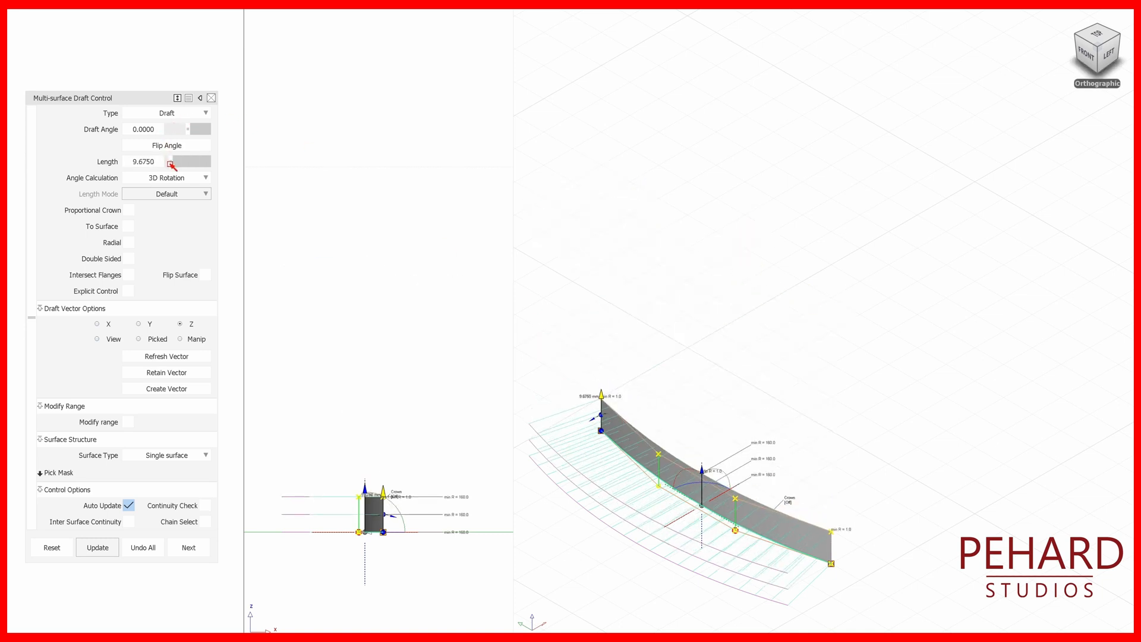
left_click_drag(171, 164, 217, 171)
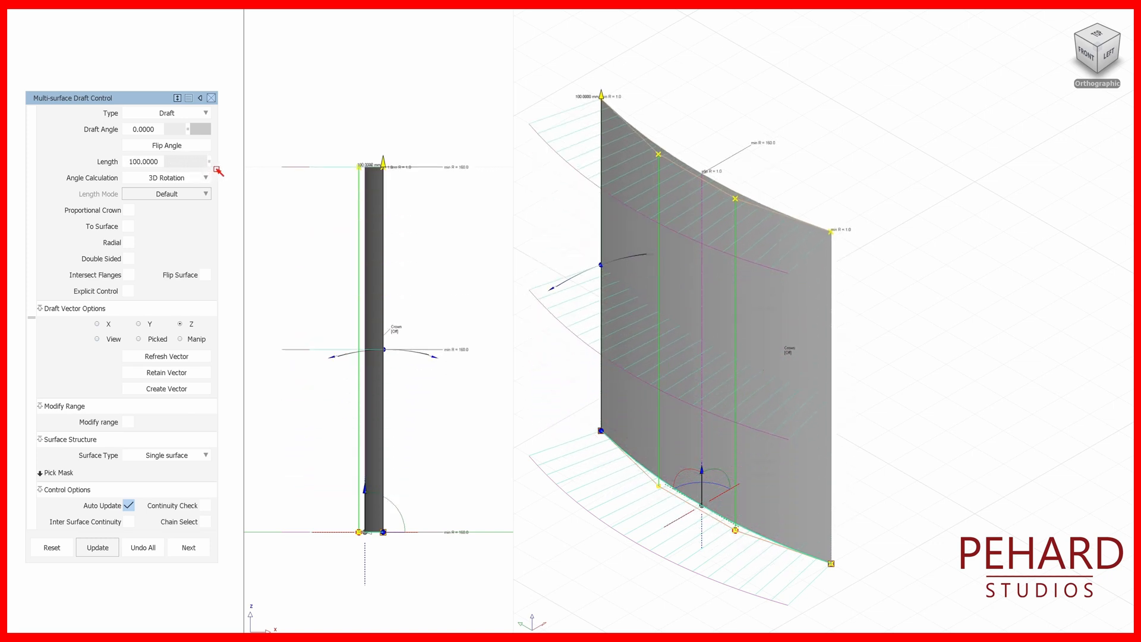
left_click(196, 550)
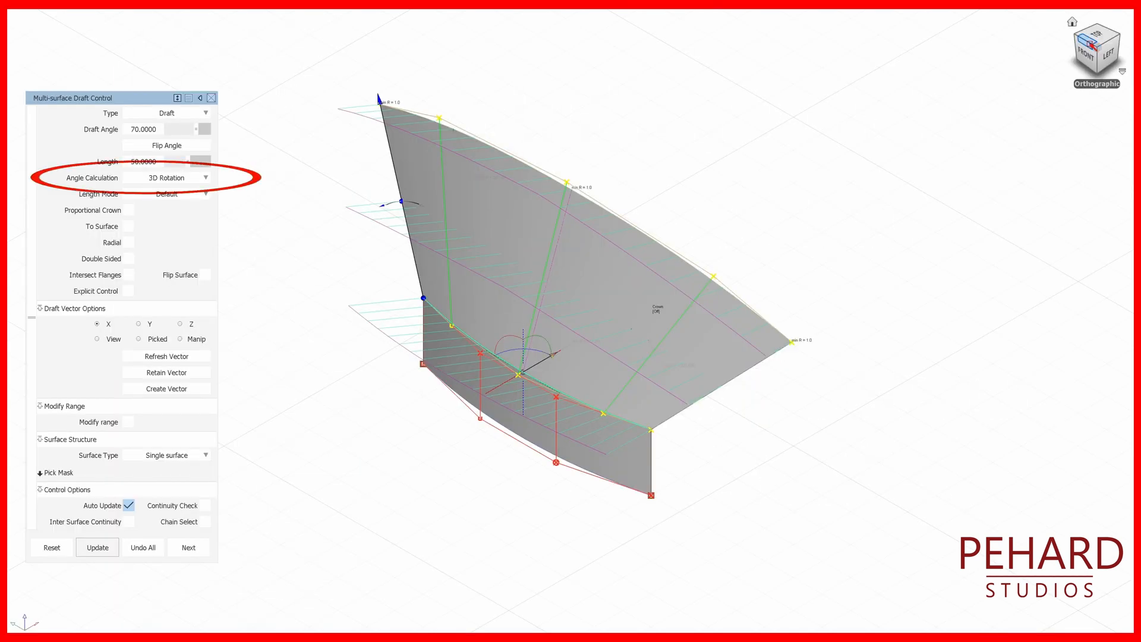
- Examine the 70° draft surface with 3D Rotation and its curvature combs from the front, right and top views
left_click(1088, 42)
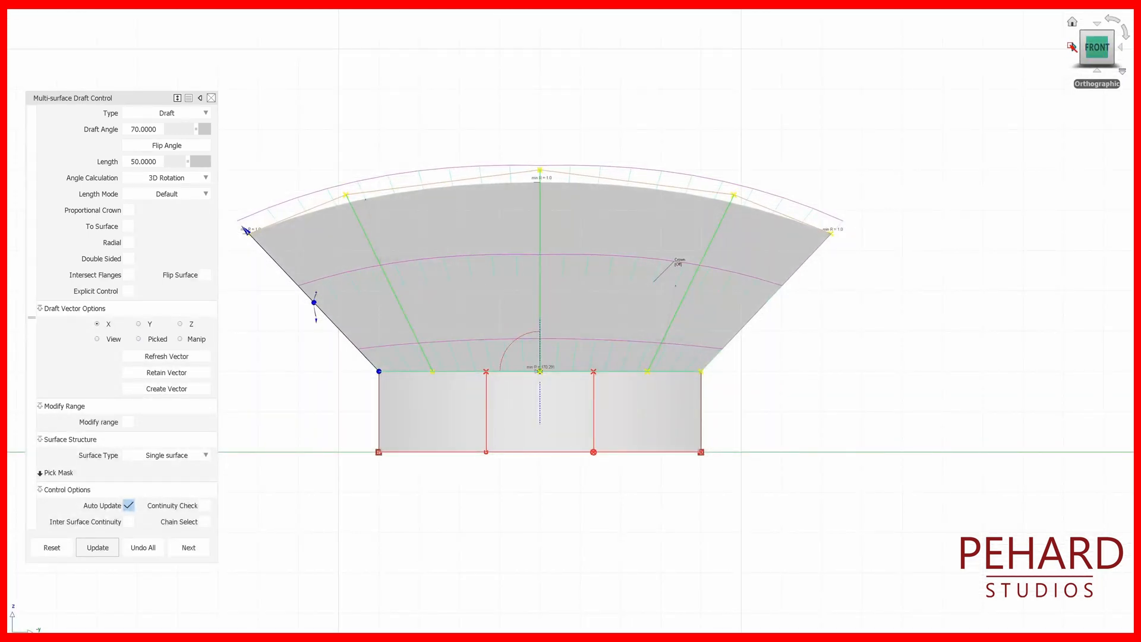
left_click(1073, 47)
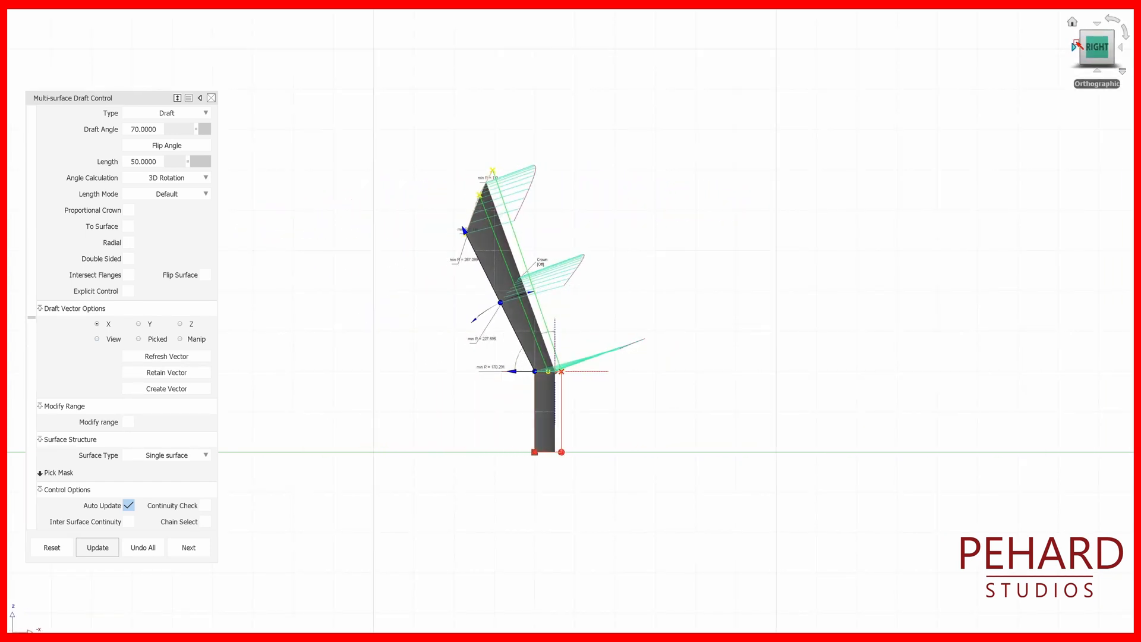
left_click(1097, 26)
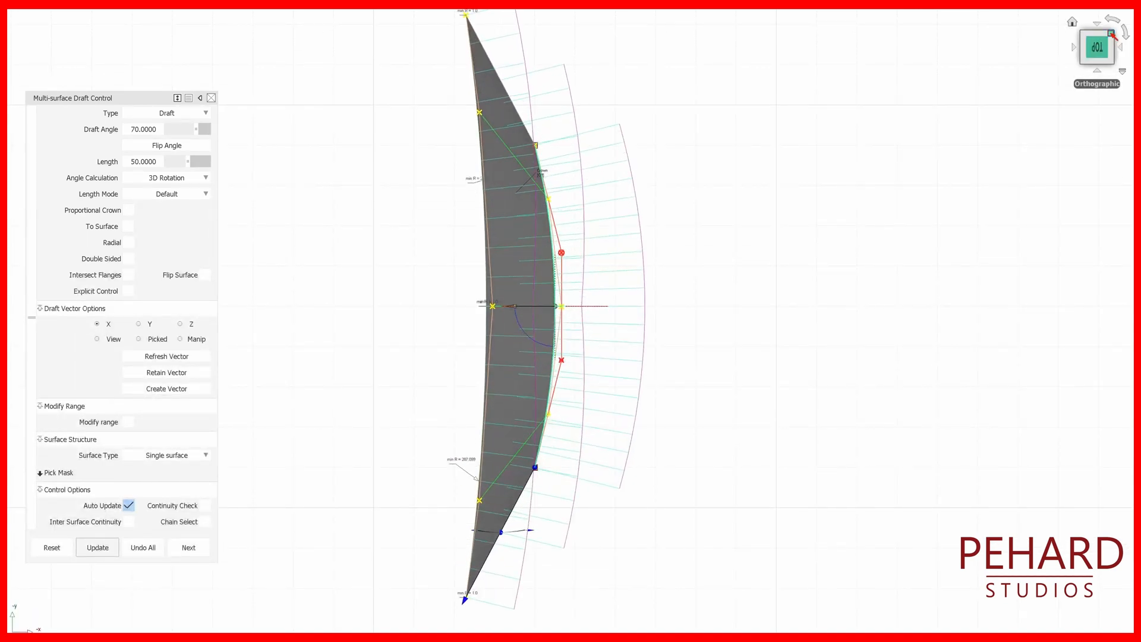
left_click(1112, 34)
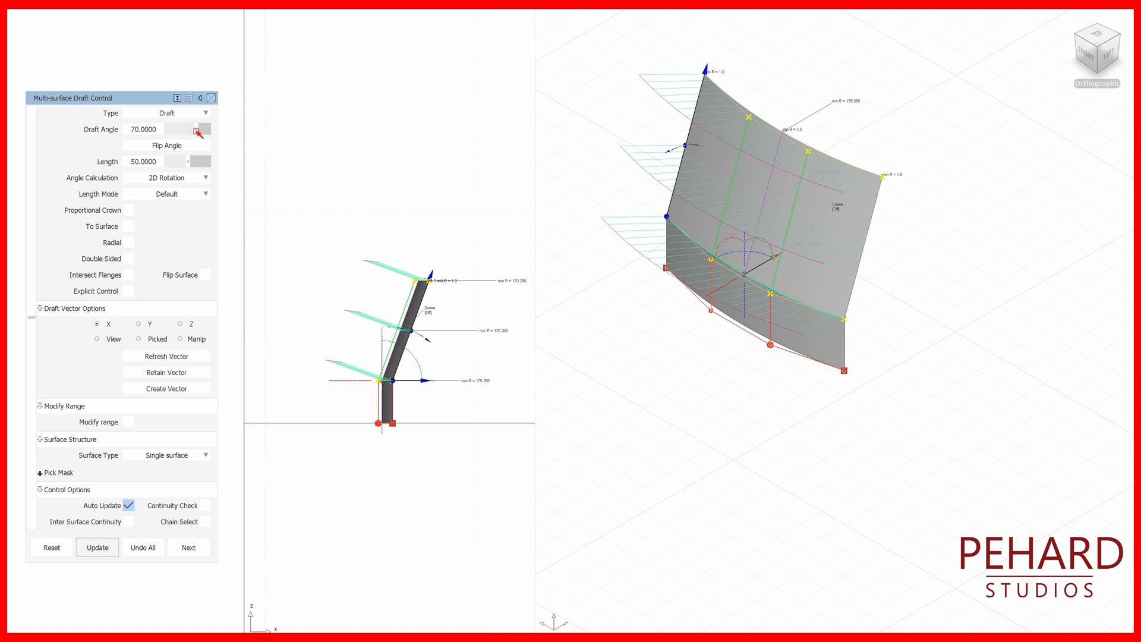
- Sweep the draft angle of the 2D Rotation surface up to 180° and back down through about 65°
left_click_drag(198, 132, 211, 139)
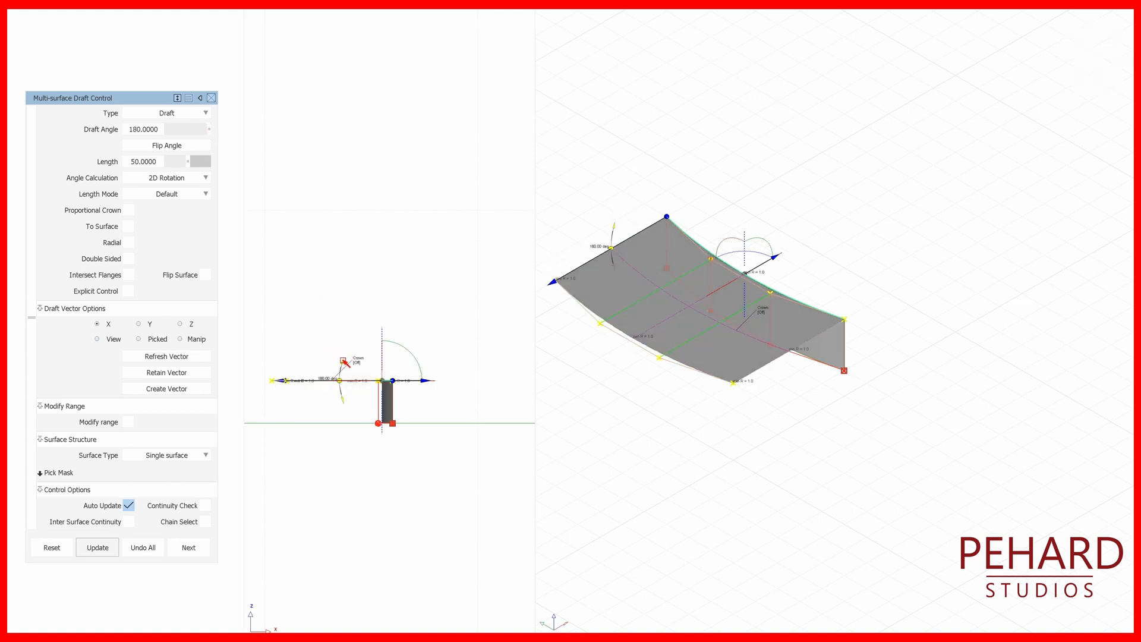
left_click_drag(345, 360, 415, 329)
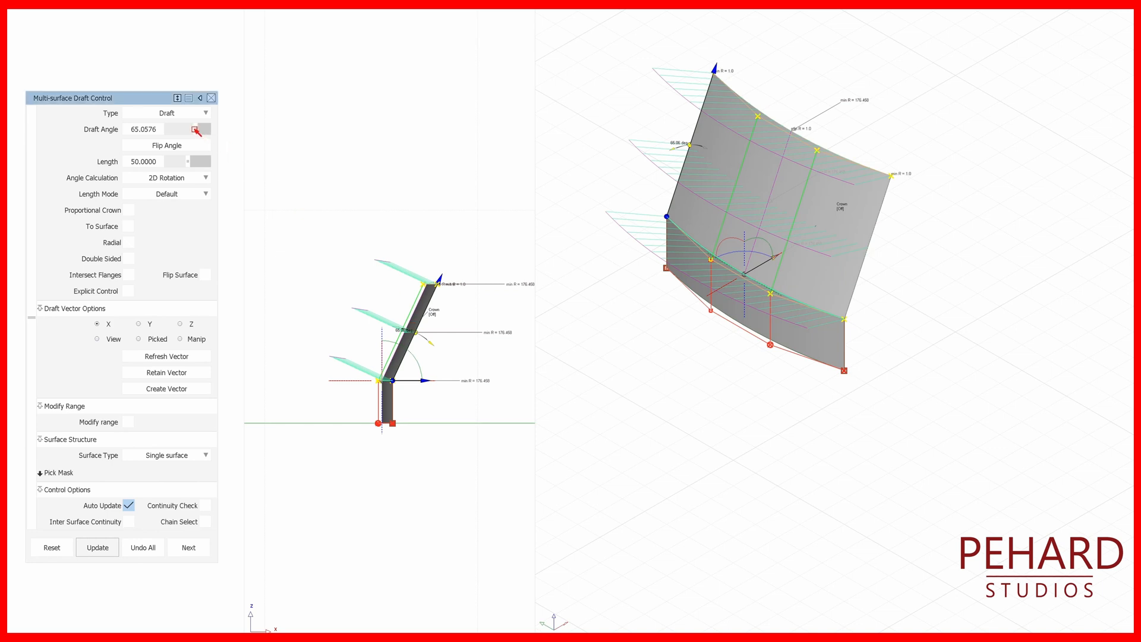
left_click_drag(195, 129, 450, 375)
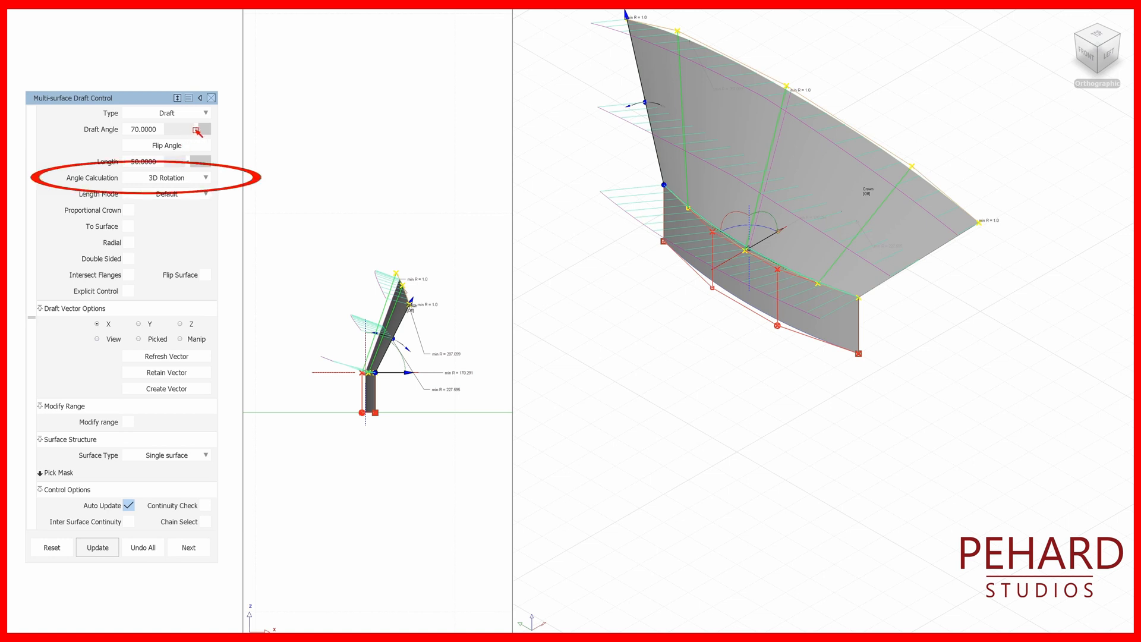
- Increase the draft angle of the 3D Rotation surface through 90° and 100° up to 180°
left_click(197, 130)
left_click(197, 130)
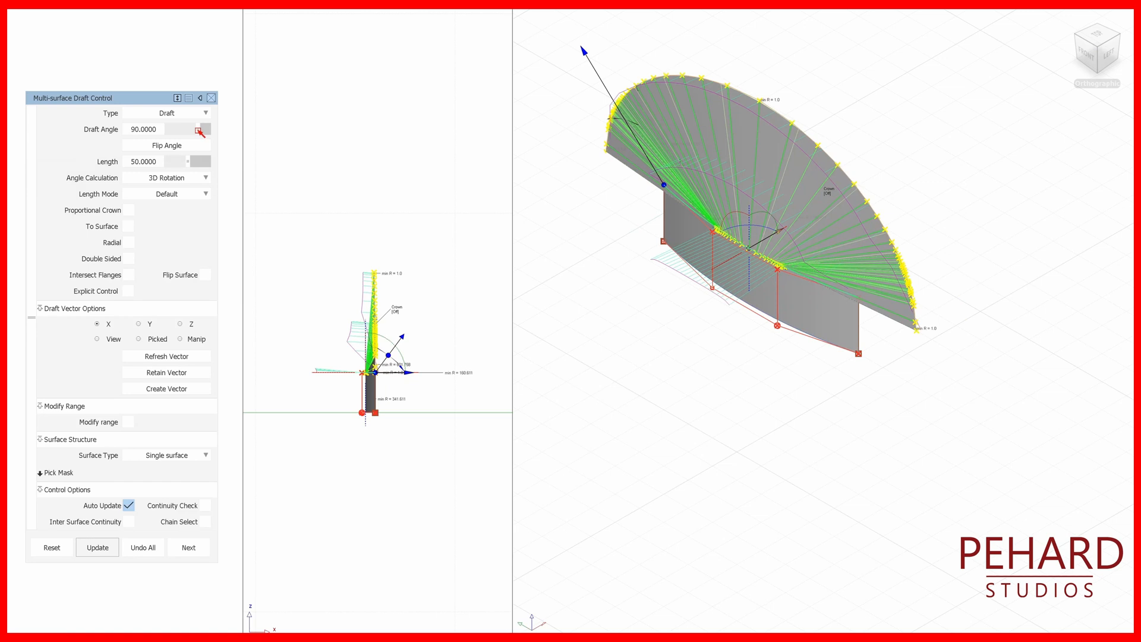
left_click(198, 131)
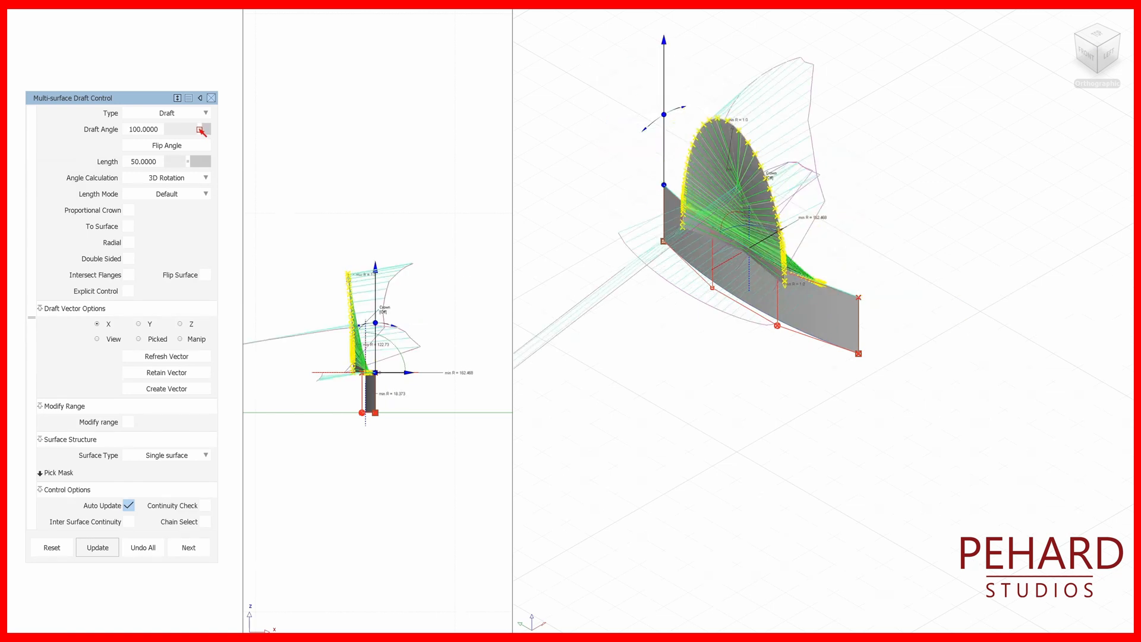
left_click_drag(199, 129, 208, 128)
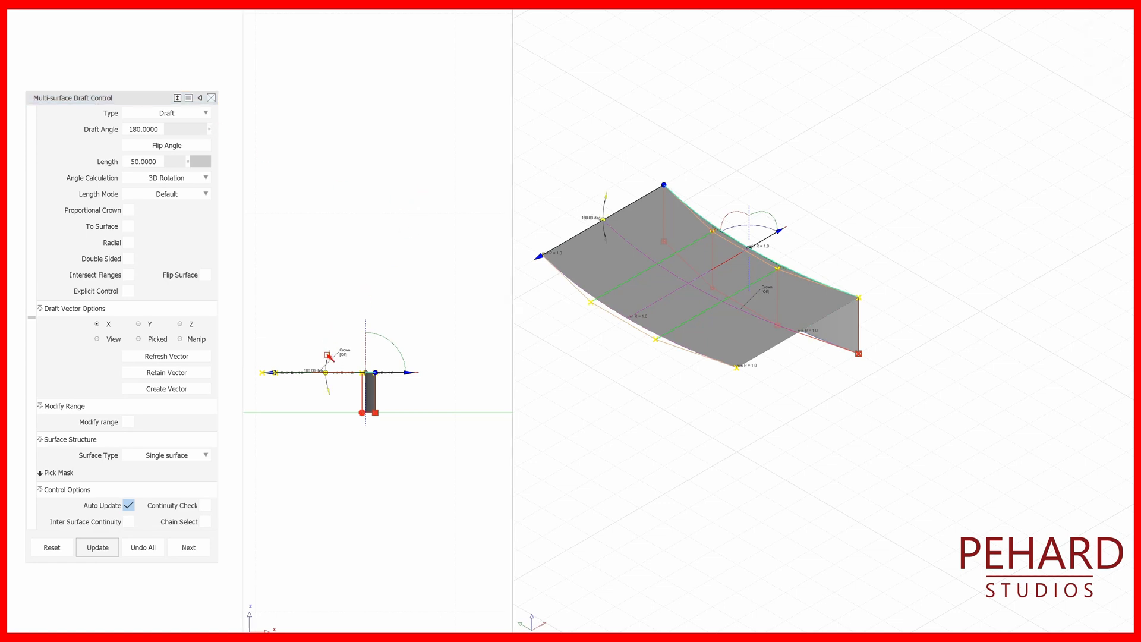
- Swing the 3D Rotation surface back to about 72.6°, reduce its draft angle to −180°, and rotate it back with the angle manipulator
left_click_drag(331, 354, 389, 323)
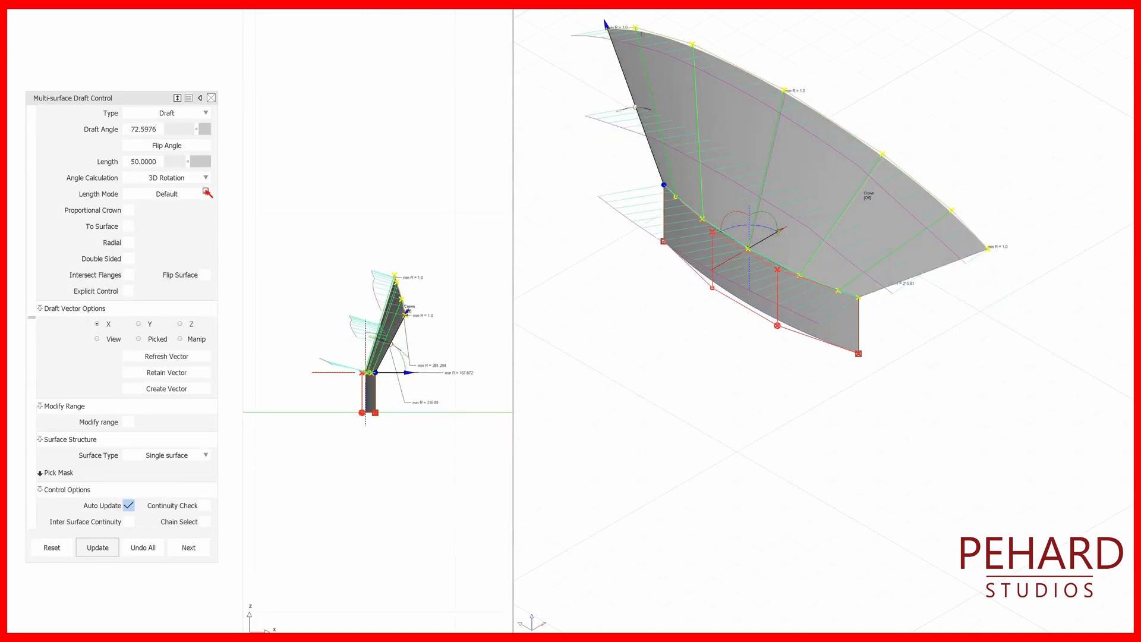
left_click_drag(200, 130, 195, 131)
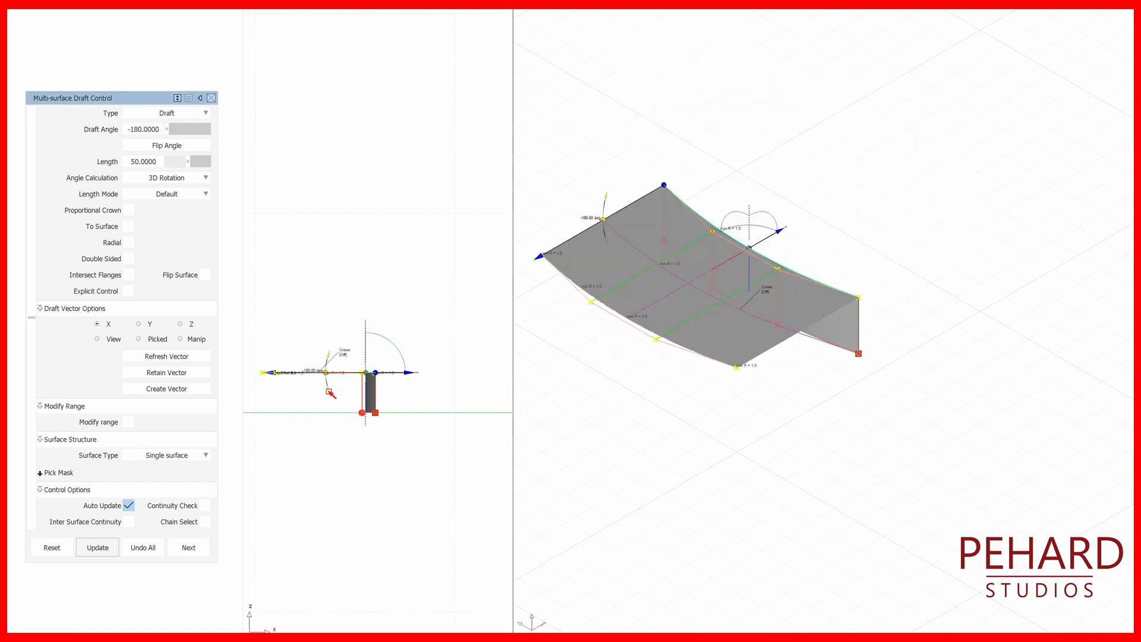
left_click_drag(333, 399, 404, 426)
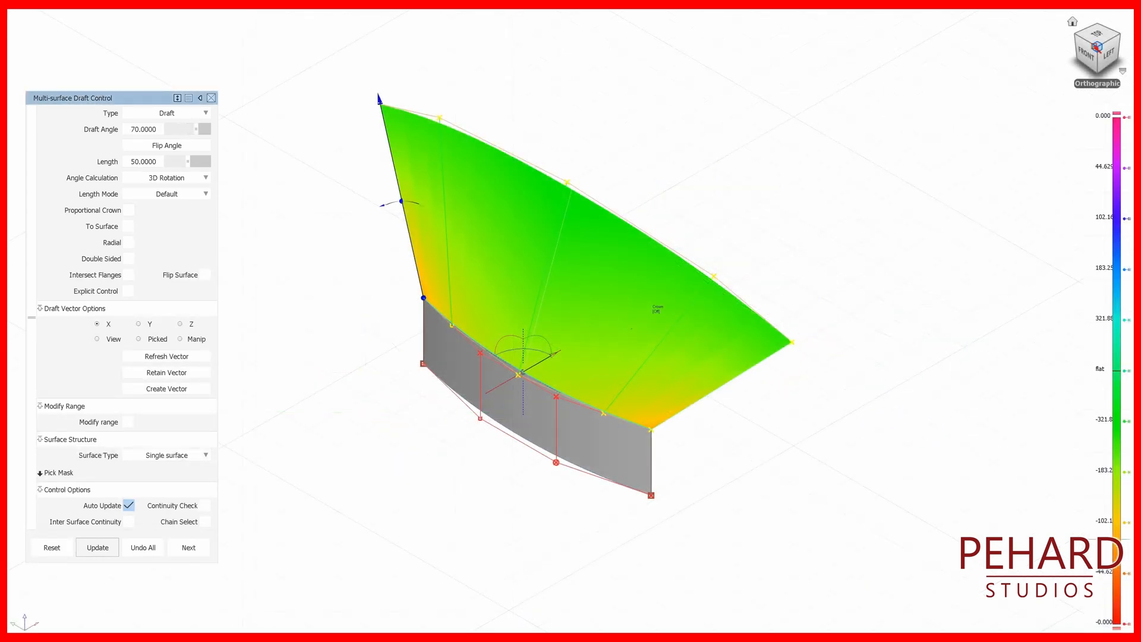
- Examine the color curvature map on the 70° 3D Rotation draft surface from the front, right and top views
left_click(1086, 40)
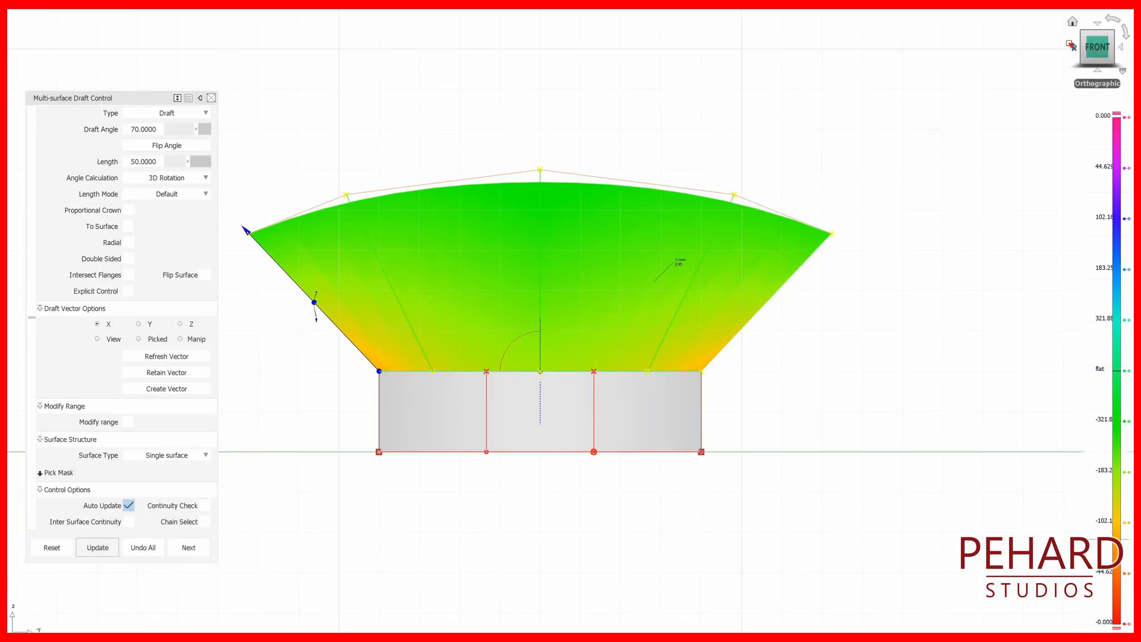
left_click(1073, 46)
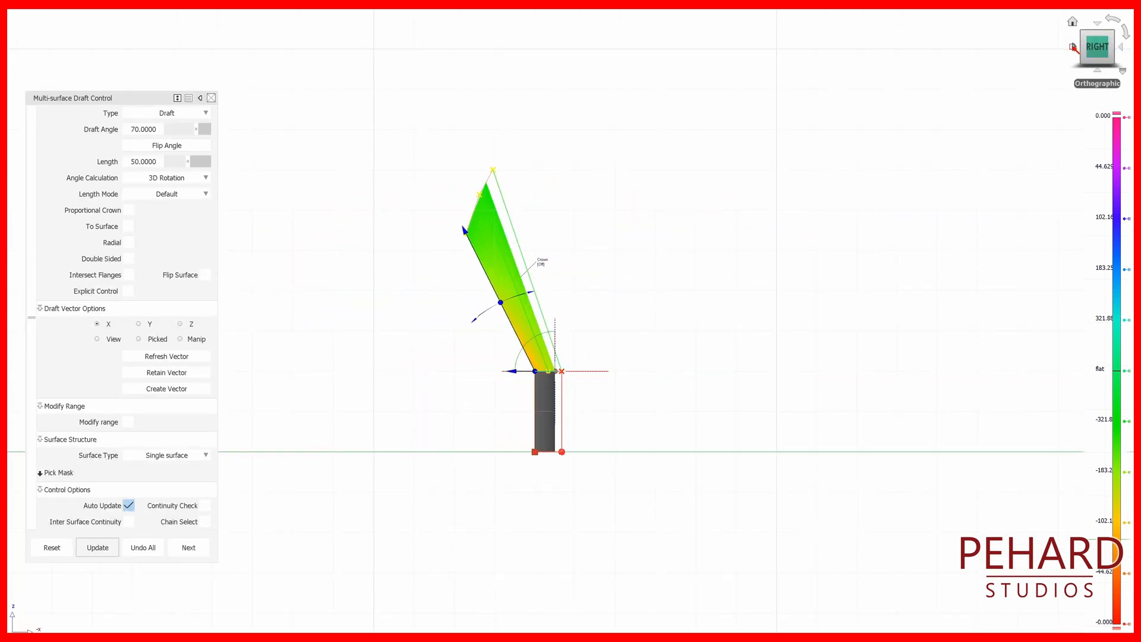
left_click(1098, 26)
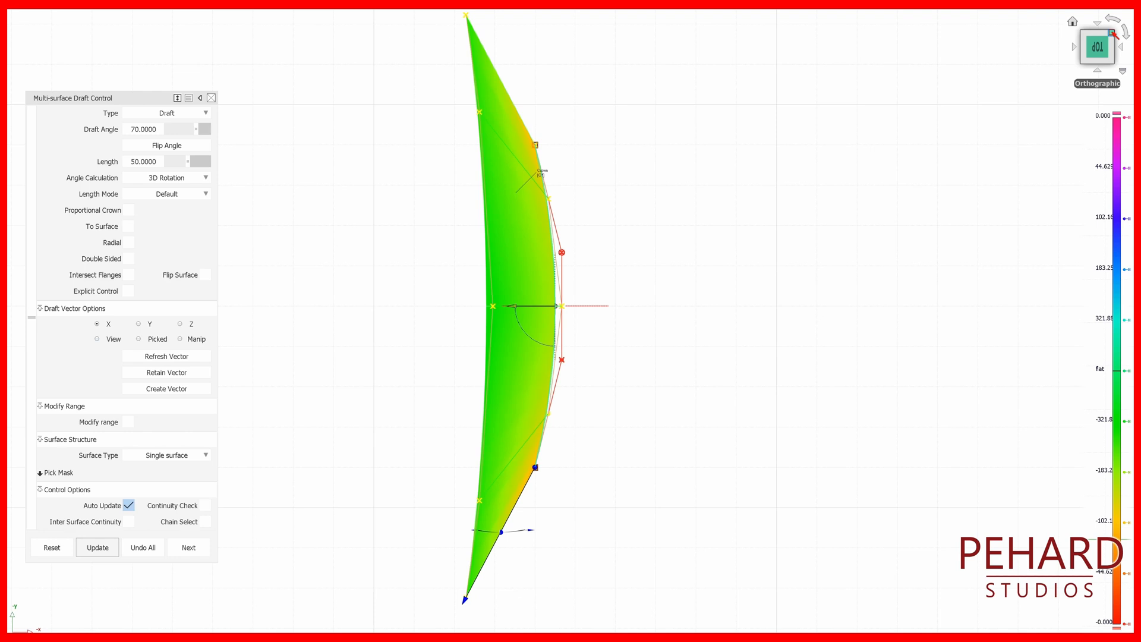
left_click(1112, 33)
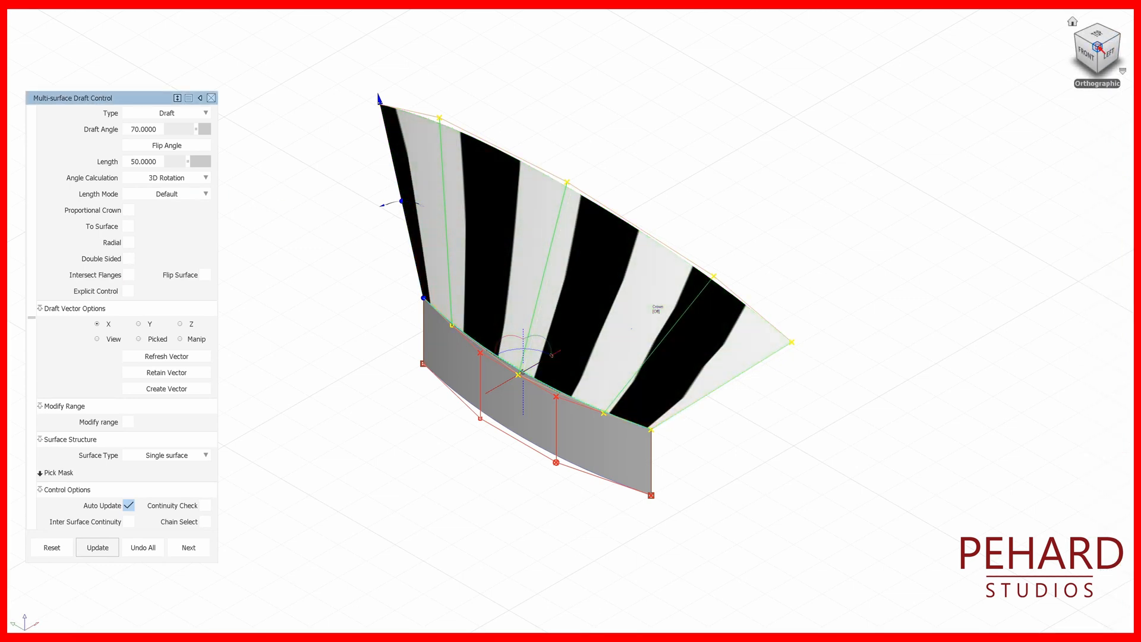
- Examine the zebra stripe reflections on the 70° 3D Rotation draft surface from the front, right and top views
left_click(1088, 44)
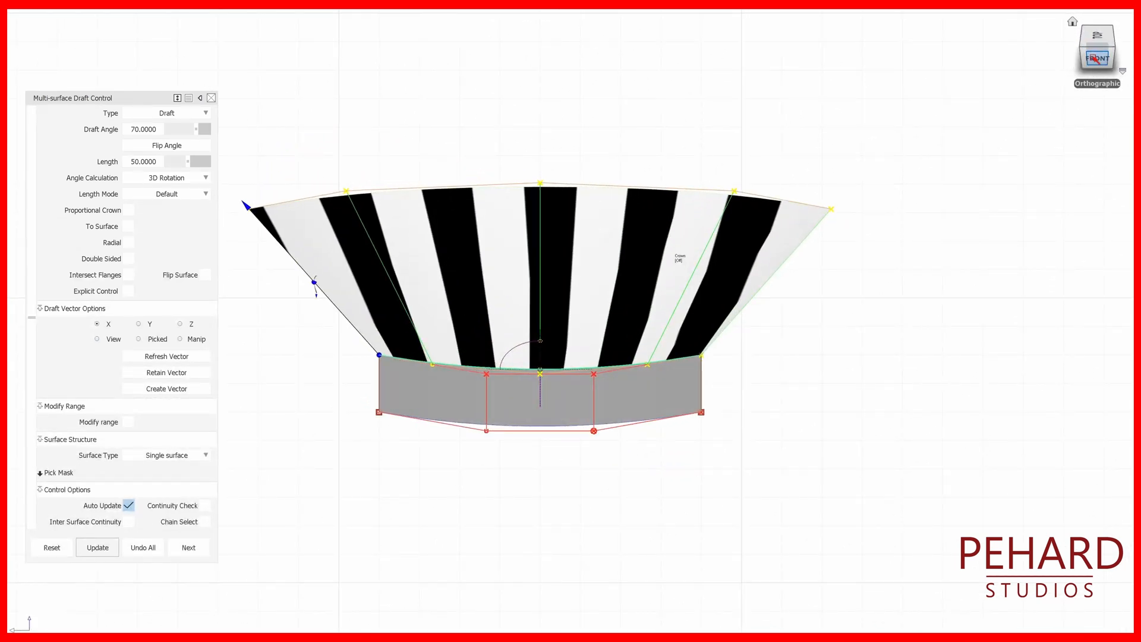
left_click(1094, 58)
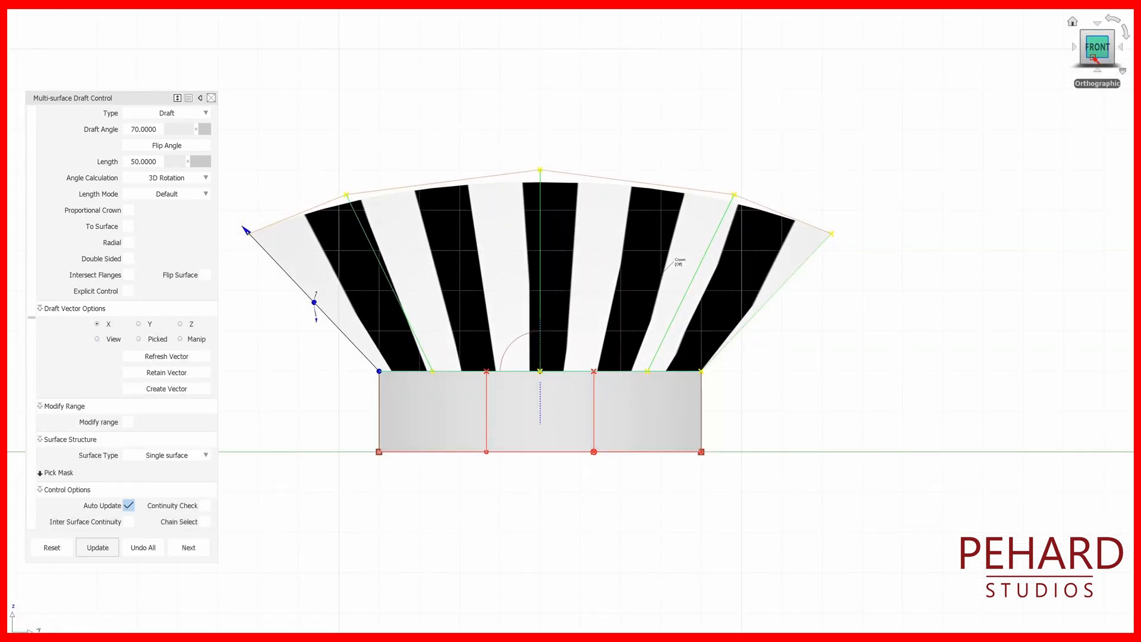
left_click(1076, 47)
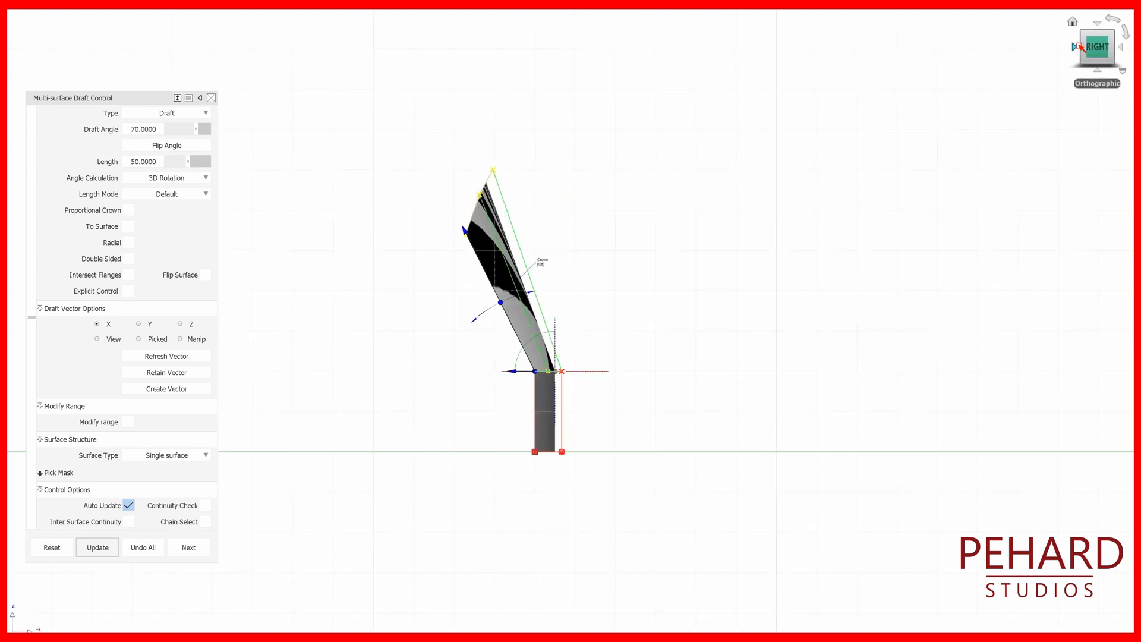
left_click(1097, 26)
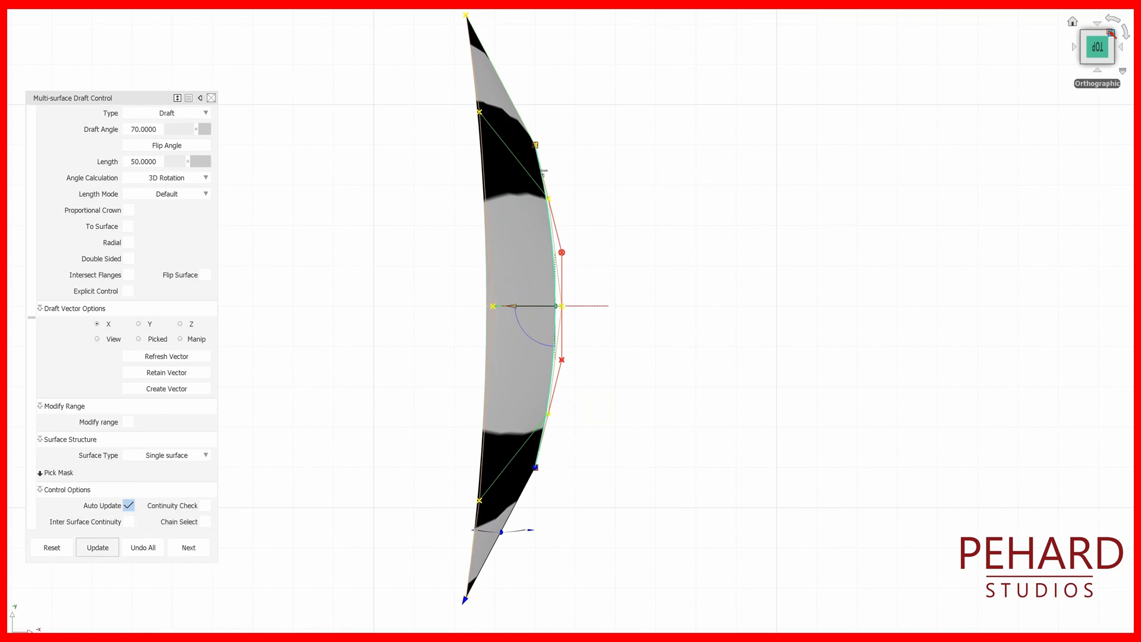
left_click(1113, 32)
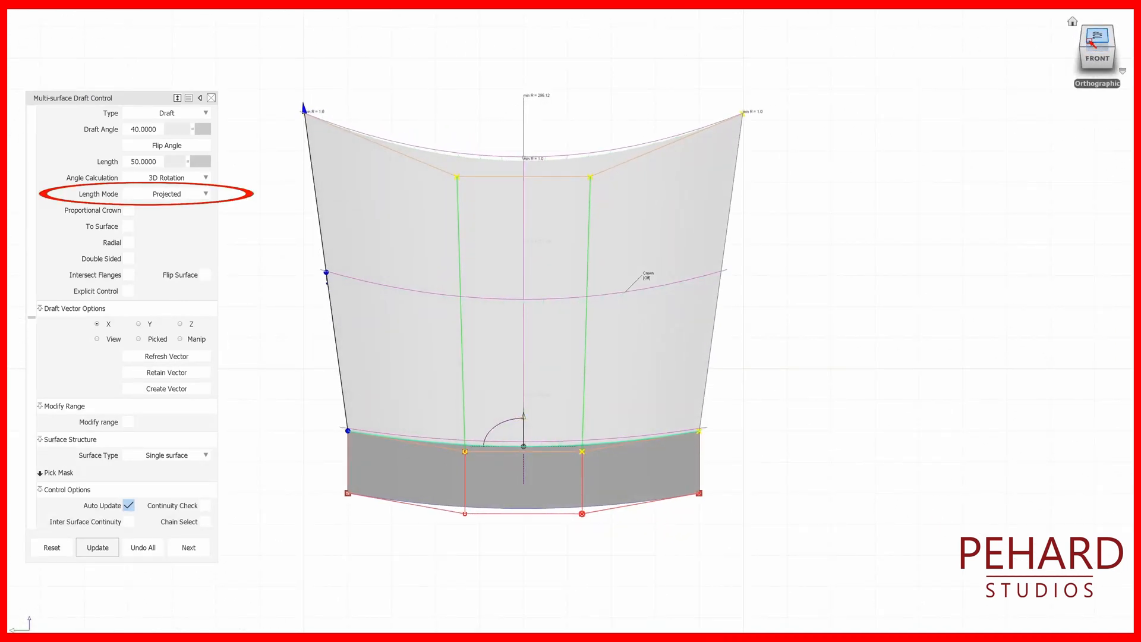
- Examine the 40° draft surface with Projected length mode and its curvature combs from the front, right and top views
left_click(1103, 54)
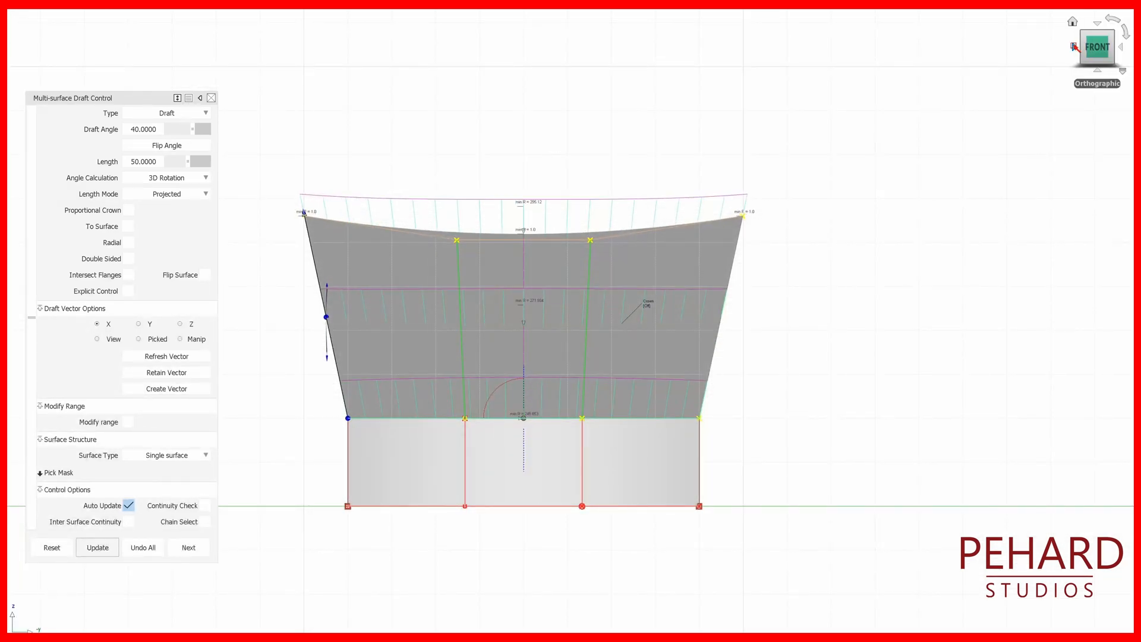
left_click(1073, 46)
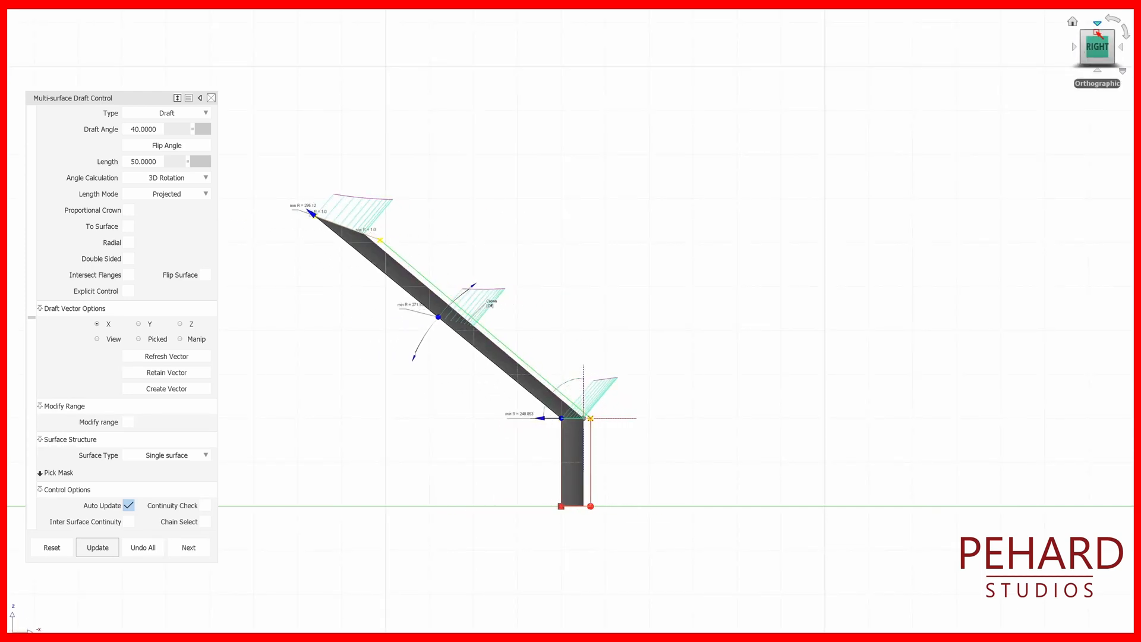
left_click(1098, 26)
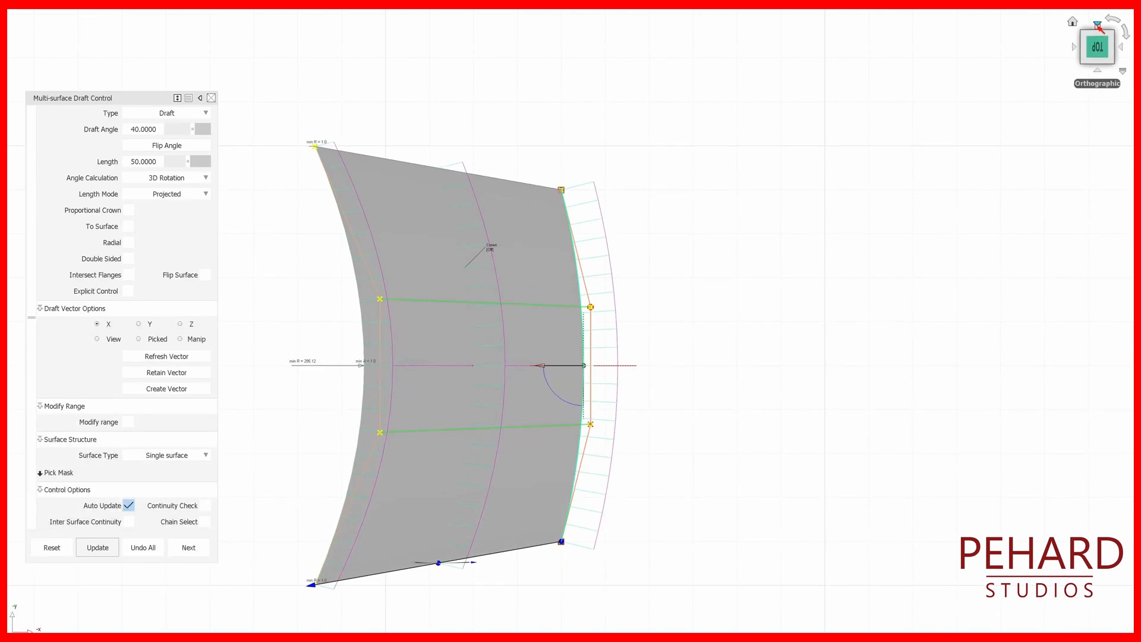
left_click(1112, 34)
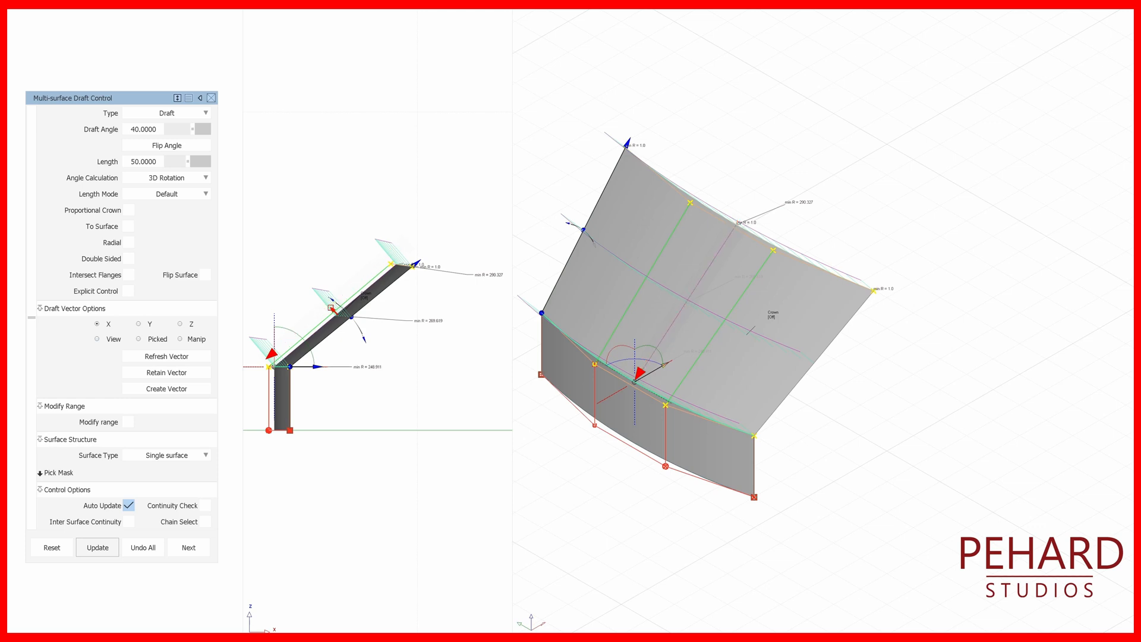
- Set the Length Mode of the 40° draft surface to Projected
left_click(195, 195)
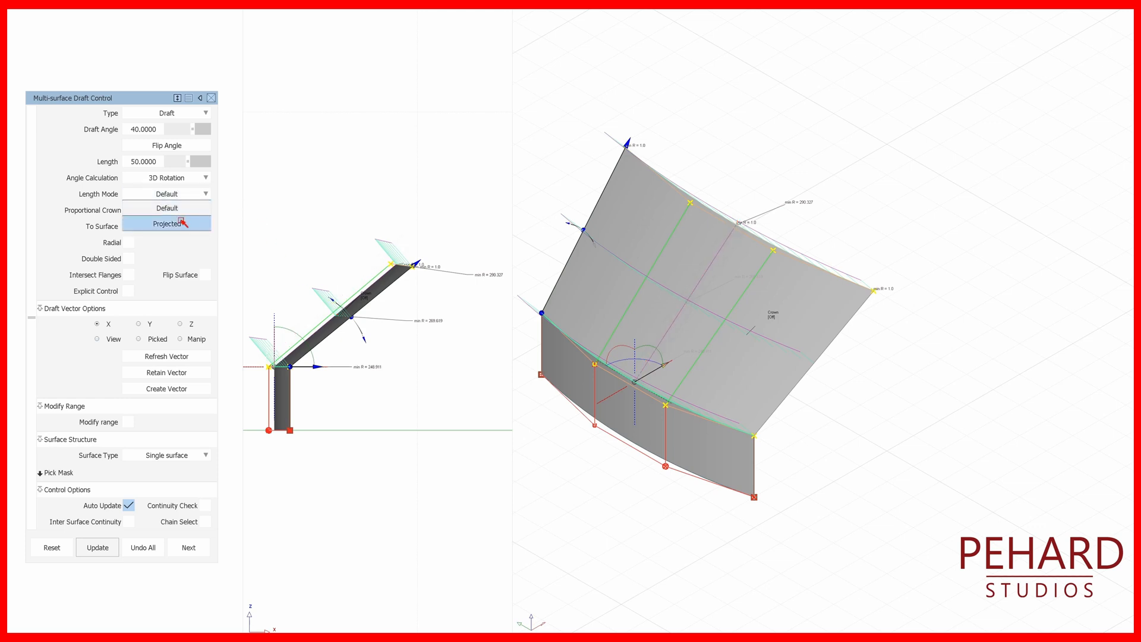
left_click(183, 222)
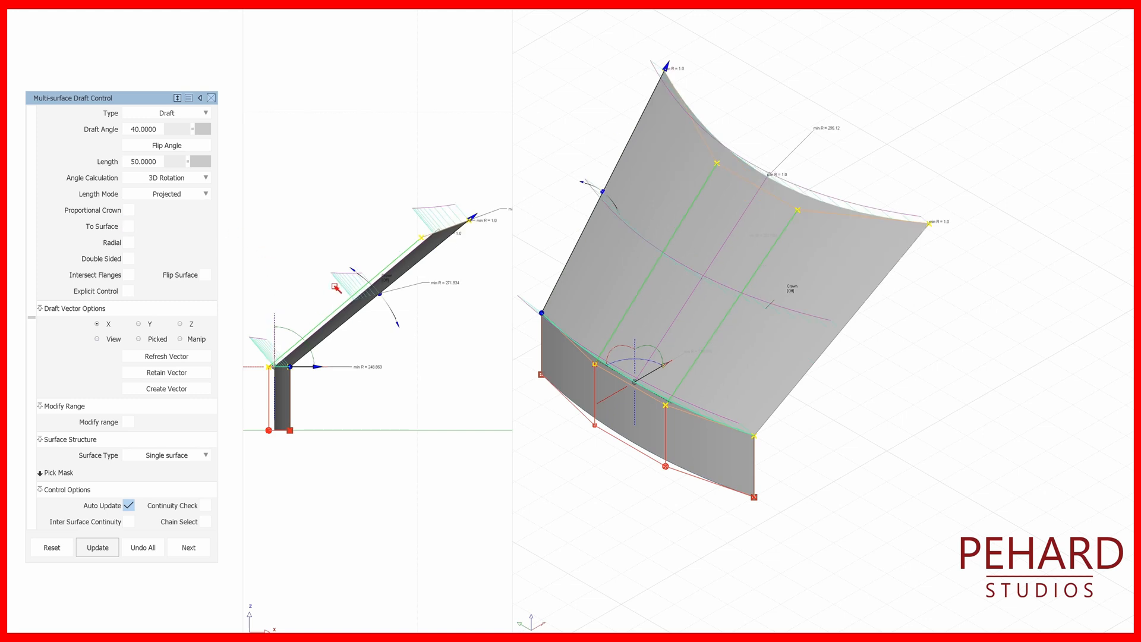